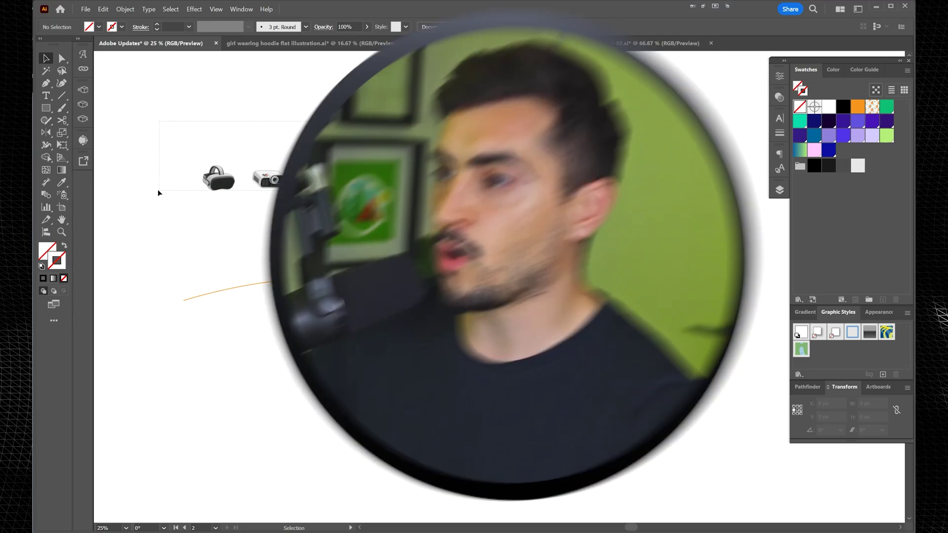
# Attach all ten device icons to the wavy orange curve with the Objects on Path tool.
pyautogui.press('Tab')
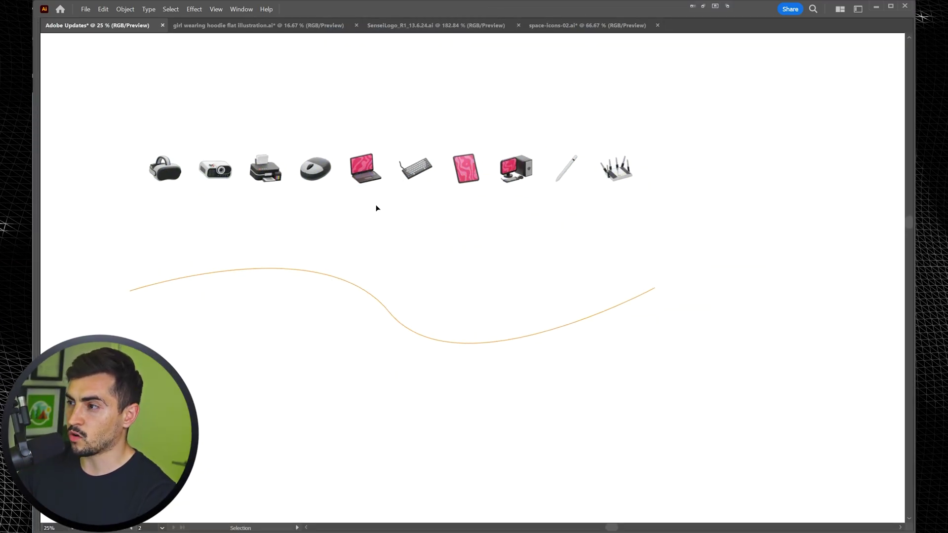
pyautogui.scroll(1, 328, 222)
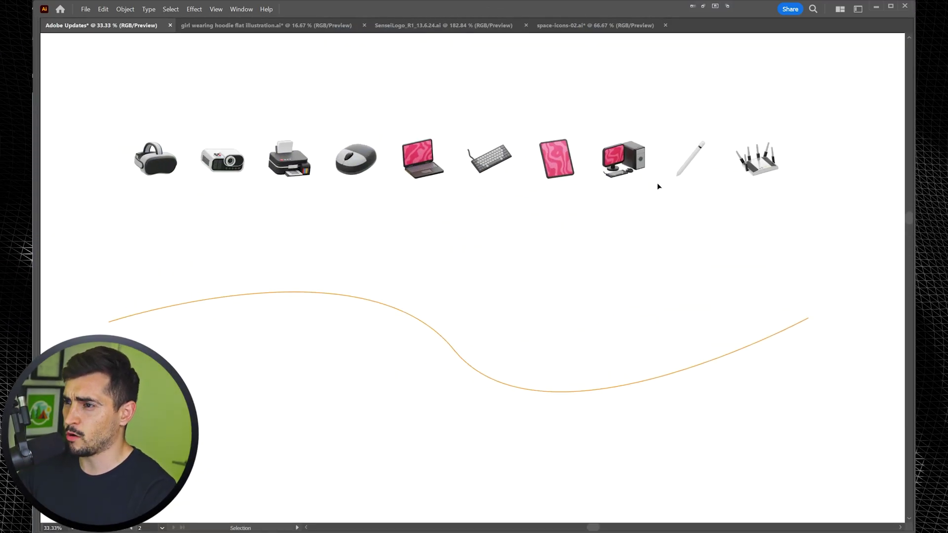
pyautogui.moveTo(793, 105); pyautogui.dragTo(122, 173)
pyautogui.press('Tab')
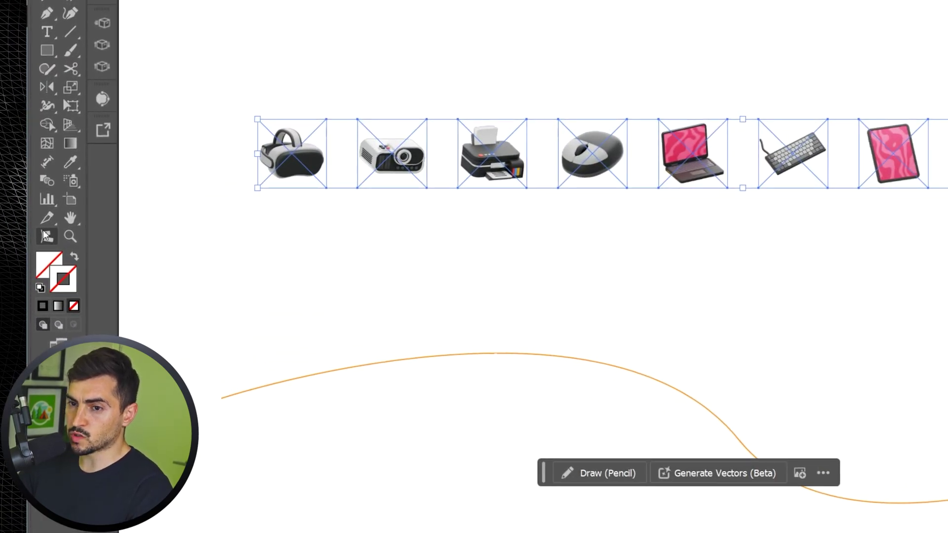
pyautogui.click(49, 238)
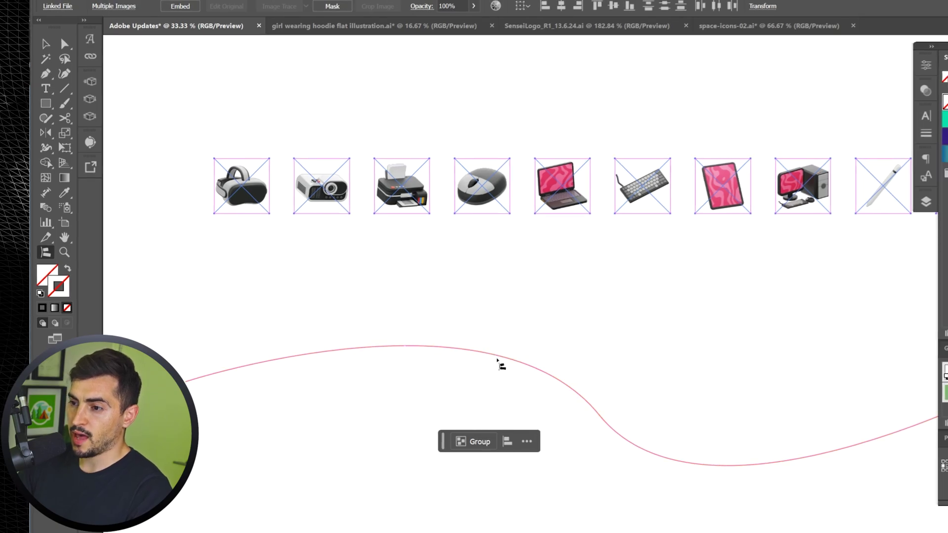
pyautogui.click(500, 365)
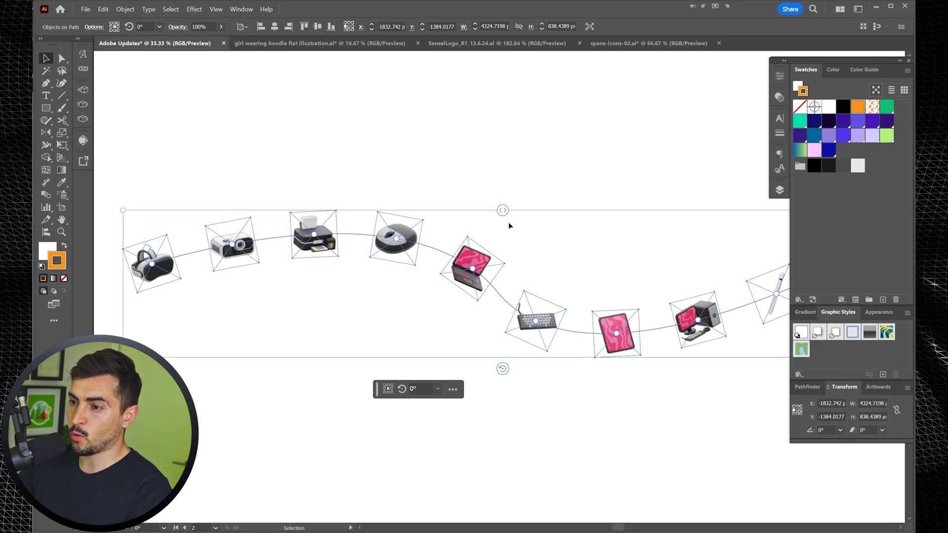
# Tighten the spacing between the icons attached along the curve.
pyautogui.press('Tab')
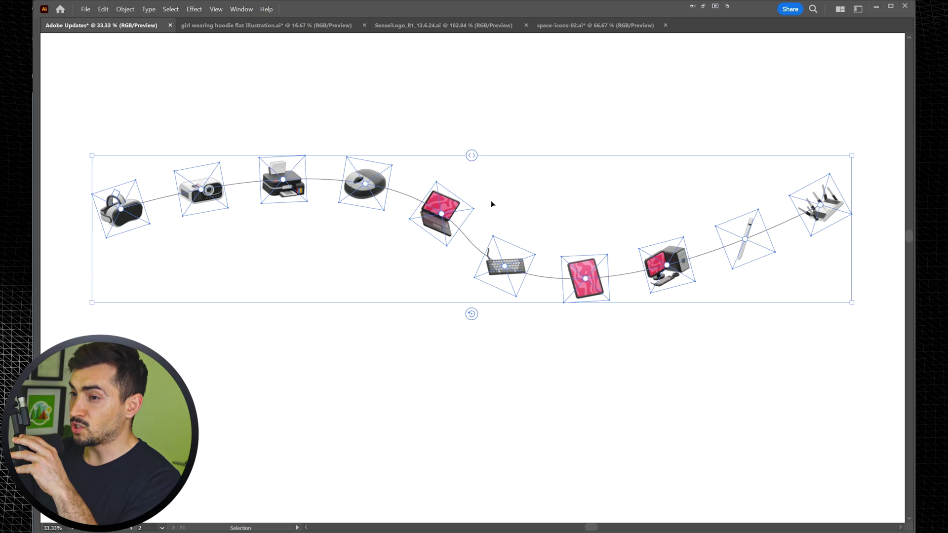
pyautogui.moveTo(472, 156); pyautogui.dragTo(491, 165)
pyautogui.scroll(1, 482, 238)
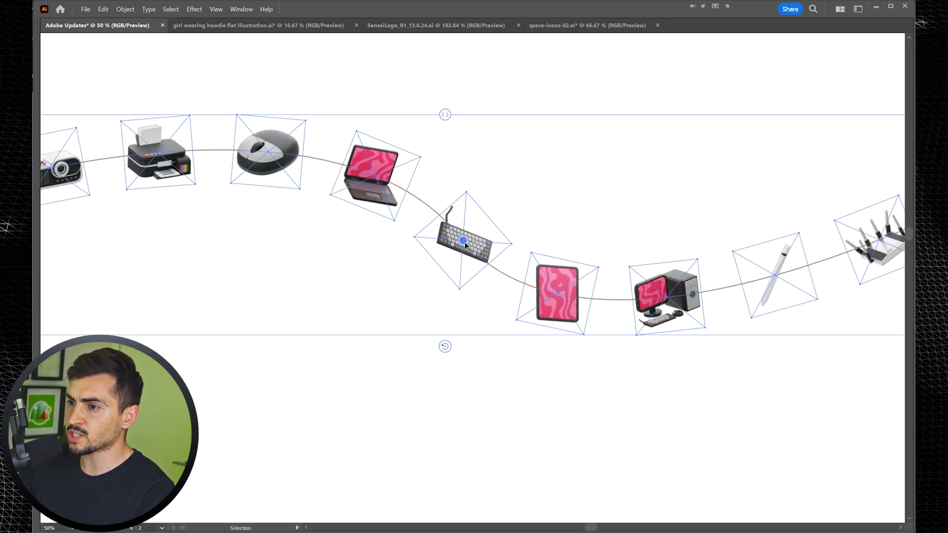
# Reorder the icons on the path so the keyboard precedes the mouse, the printer follows the laptop, and the router precedes the stylus.
pyautogui.moveTo(483, 238); pyautogui.dragTo(232, 183)
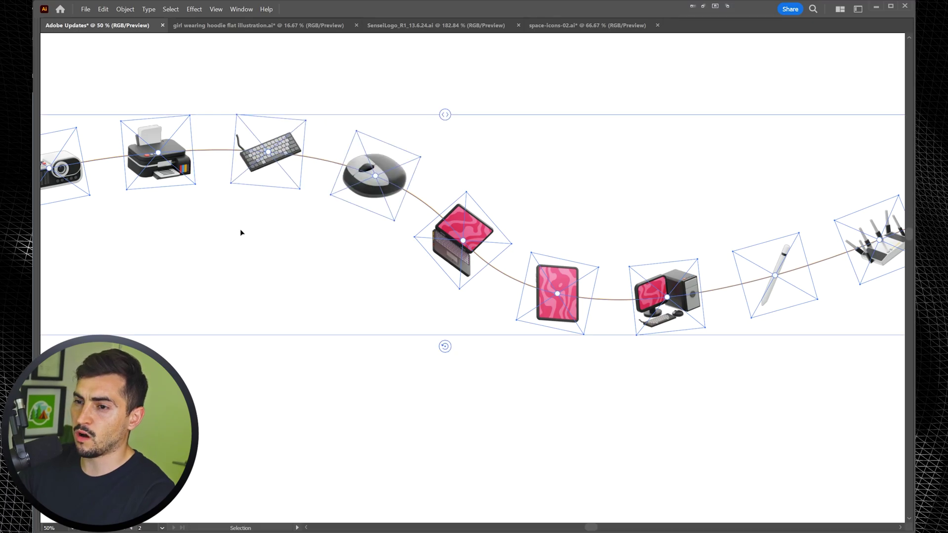
pyautogui.moveTo(241, 230); pyautogui.dragTo(370, 256)
pyautogui.moveTo(287, 179)
pyautogui.mouseDown()
pyautogui.moveTo(398, 185)
pyautogui.moveTo(685, 282)
pyautogui.mouseUp()
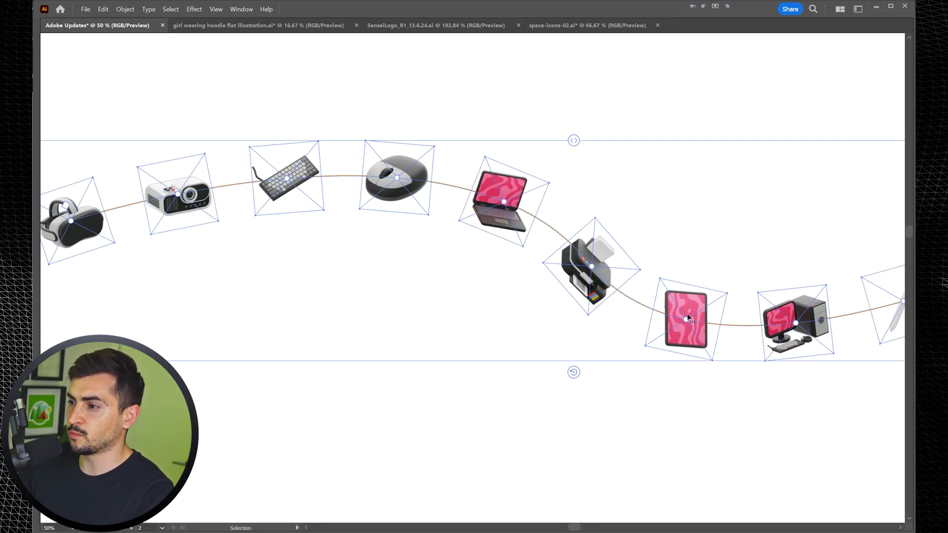
pyautogui.moveTo(686, 316); pyautogui.dragTo(256, 232)
pyautogui.moveTo(492, 215); pyautogui.dragTo(626, 173)
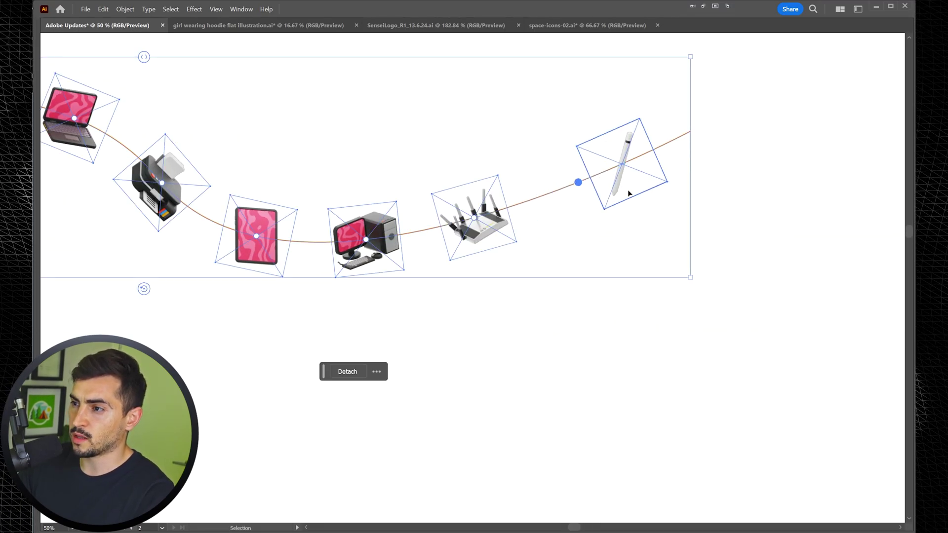
pyautogui.moveTo(594, 227)
pyautogui.mouseDown()
pyautogui.moveTo(802, 277)
pyautogui.moveTo(914, 280)
pyautogui.mouseUp()
pyautogui.moveTo(481, 237); pyautogui.dragTo(484, 238)
# Rotate all the icons on the path together to about 342°.
pyautogui.scroll(-1, 515, 249)
pyautogui.scroll(-1, 462, 335)
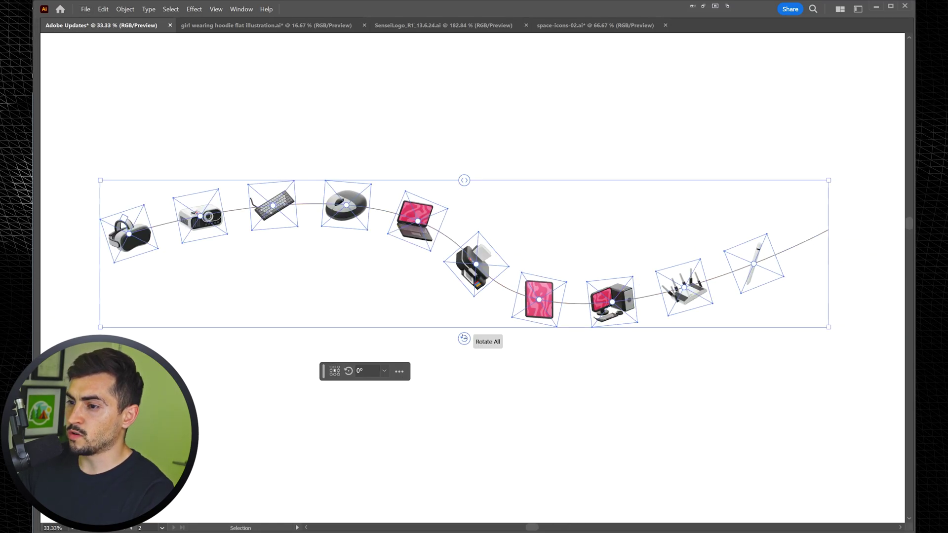
pyautogui.moveTo(463, 337); pyautogui.dragTo(499, 324)
pyautogui.scroll(1, 464, 336)
pyautogui.scroll(-1, 560, 347)
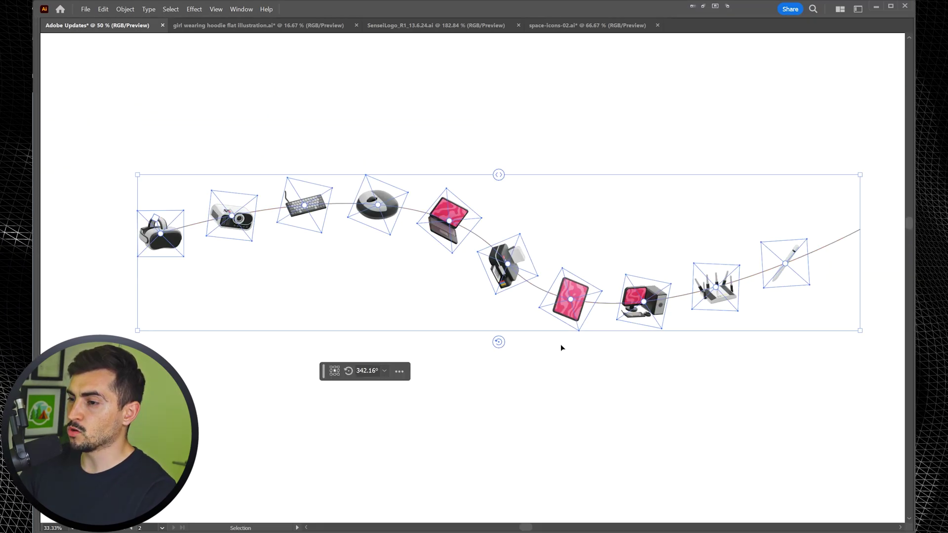
pyautogui.hscroll(2, 542, 326)
# Try the bottom-right, bottom-centre, middle-left and top-right pivot points for the objects on the path.
pyautogui.press('Tab')
pyautogui.scroll(1, 564, 209)
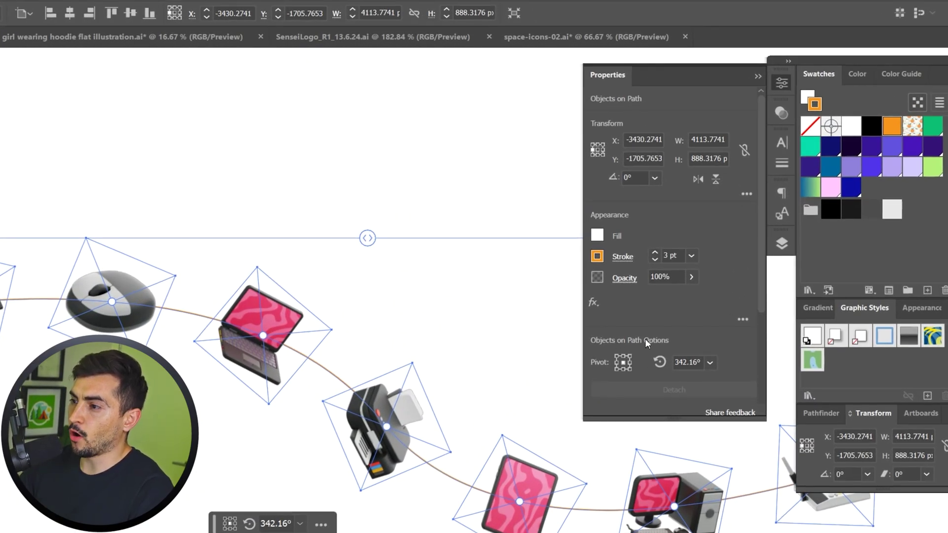
pyautogui.click(630, 370)
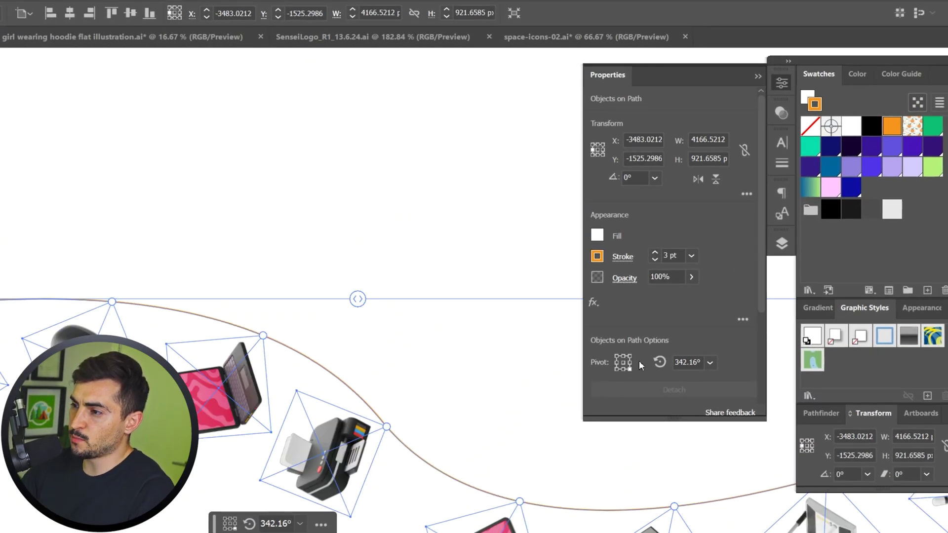
pyautogui.click(622, 369)
pyautogui.click(616, 362)
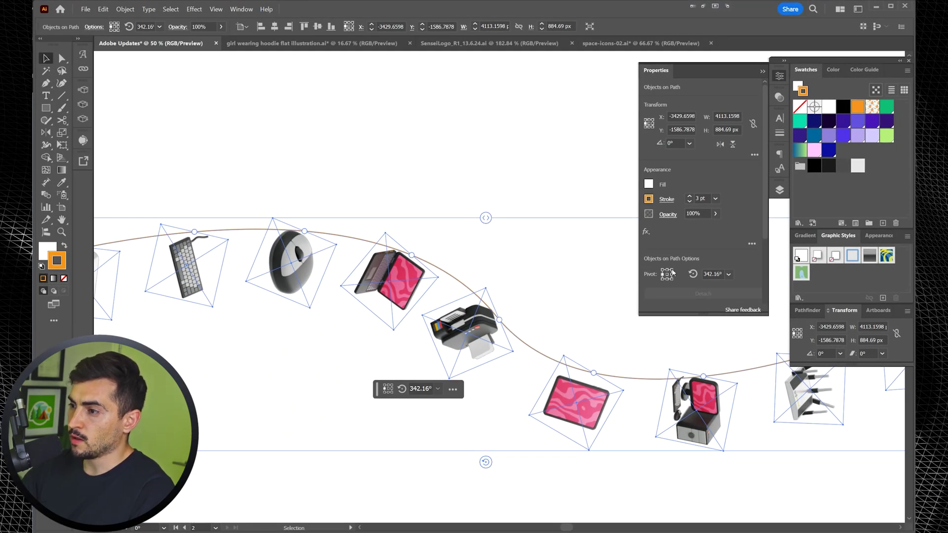
pyautogui.click(671, 272)
pyautogui.scroll(2, 501, 327)
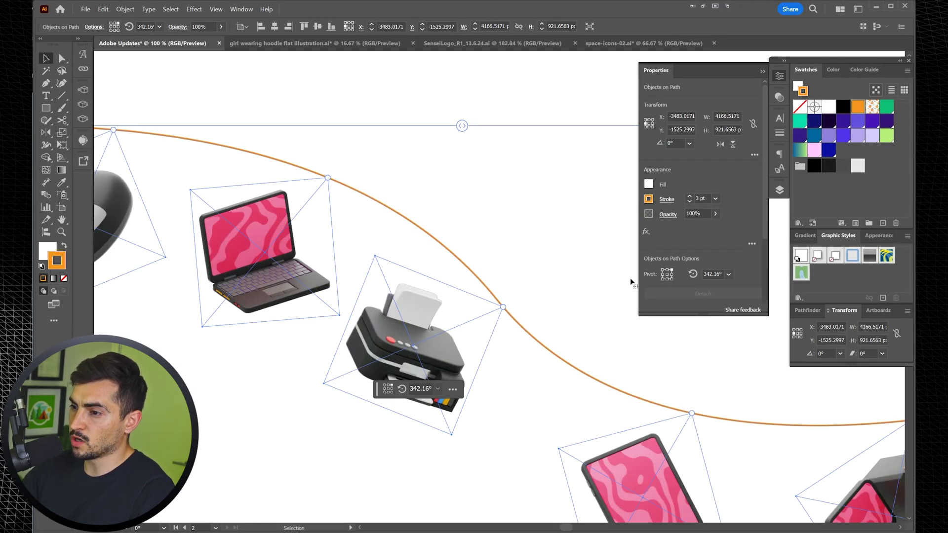
# Set the pivot of the objects on the path to bottom-left and their rotation to 180°.
pyautogui.click(662, 280)
pyautogui.click(711, 274)
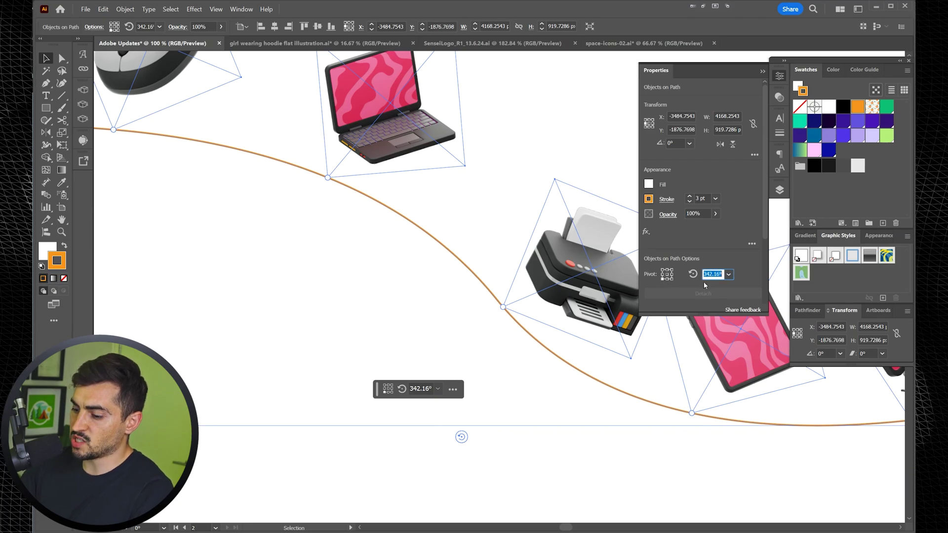
pyautogui.write('180')
pyautogui.press('Return')
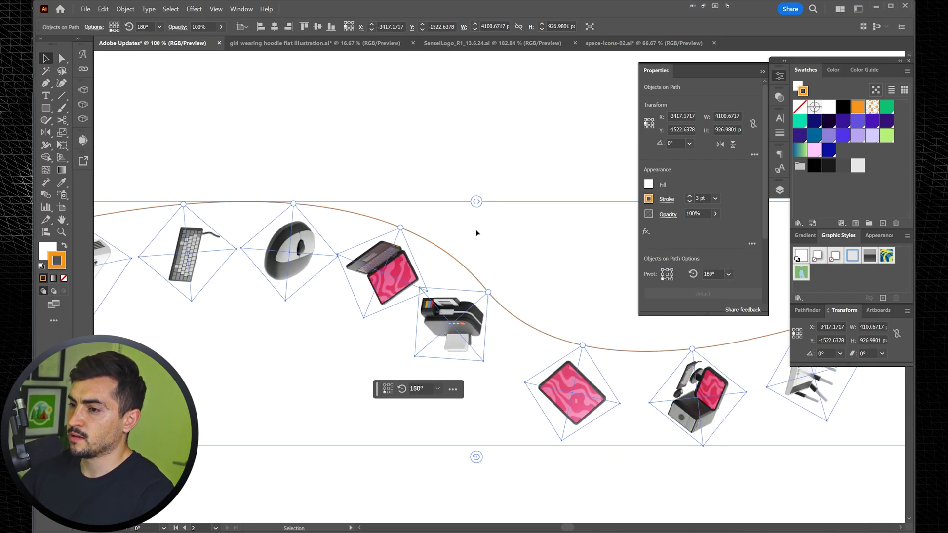
# Choose the 240° rotation preset for the objects on the path.
pyautogui.scroll(-1, 474, 228)
pyautogui.click(428, 193)
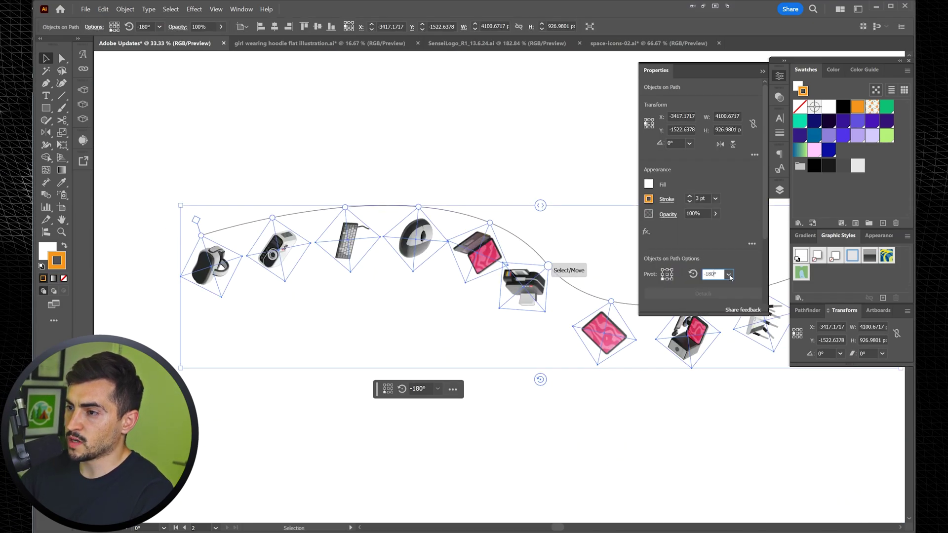
pyautogui.click(729, 275)
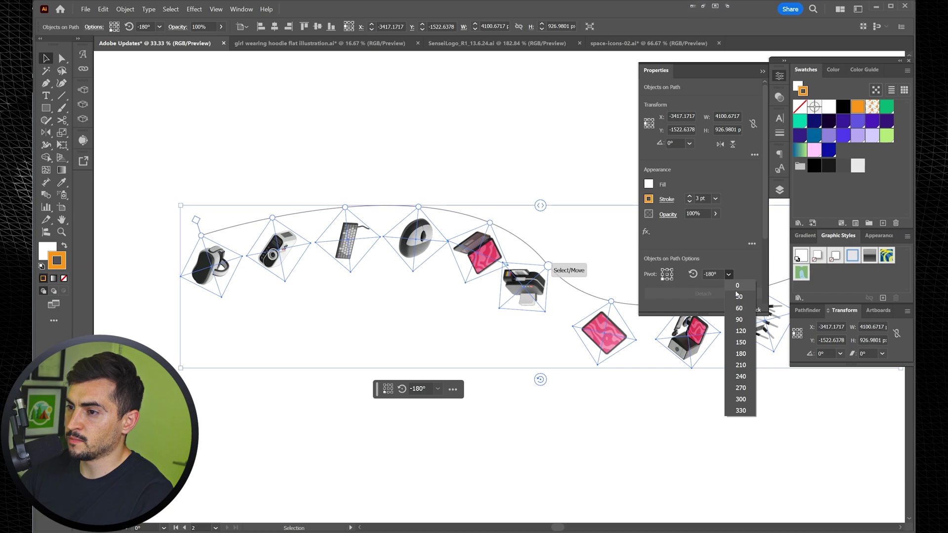
pyautogui.click(738, 377)
pyautogui.scroll(1, 484, 208)
pyautogui.click(484, 208)
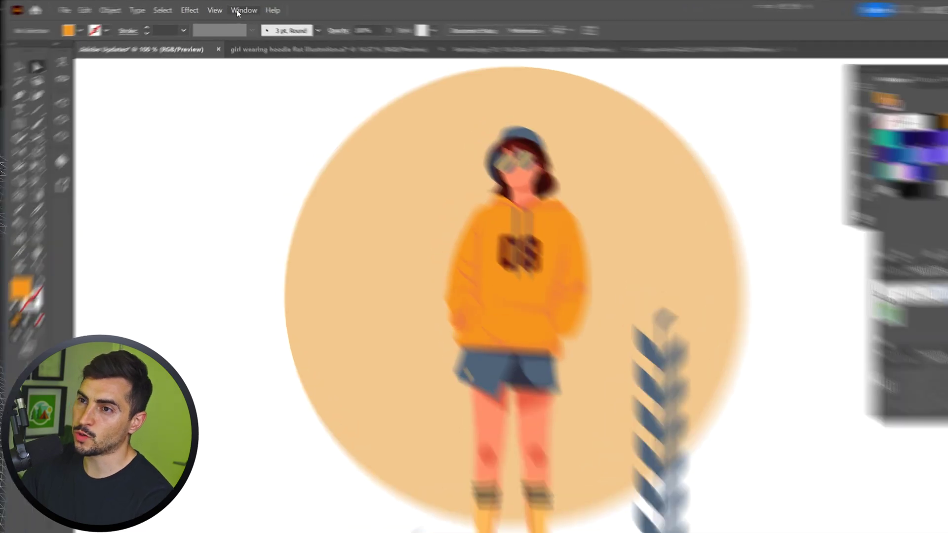
# Open Generate Patterns (Beta) and place it beside the girl illustration.
pyautogui.click(241, 8)
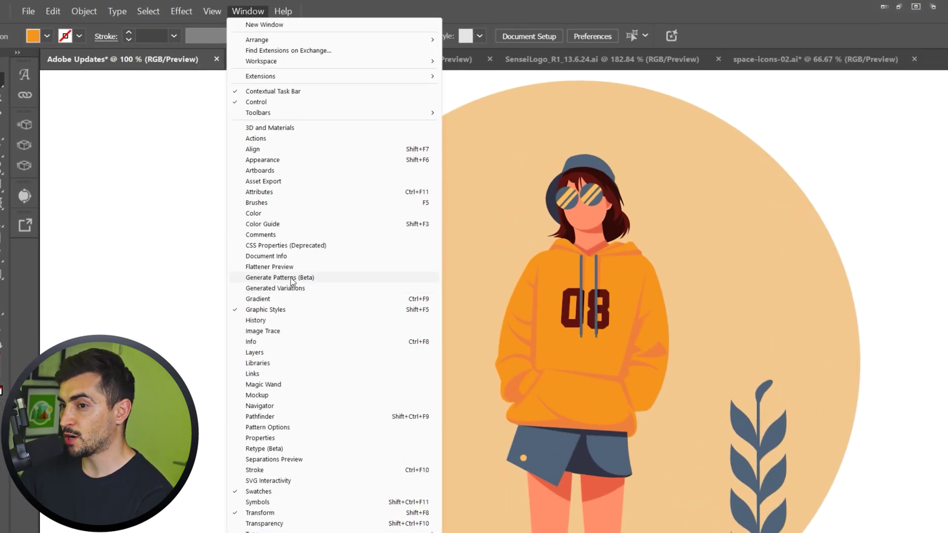
pyautogui.click(309, 280)
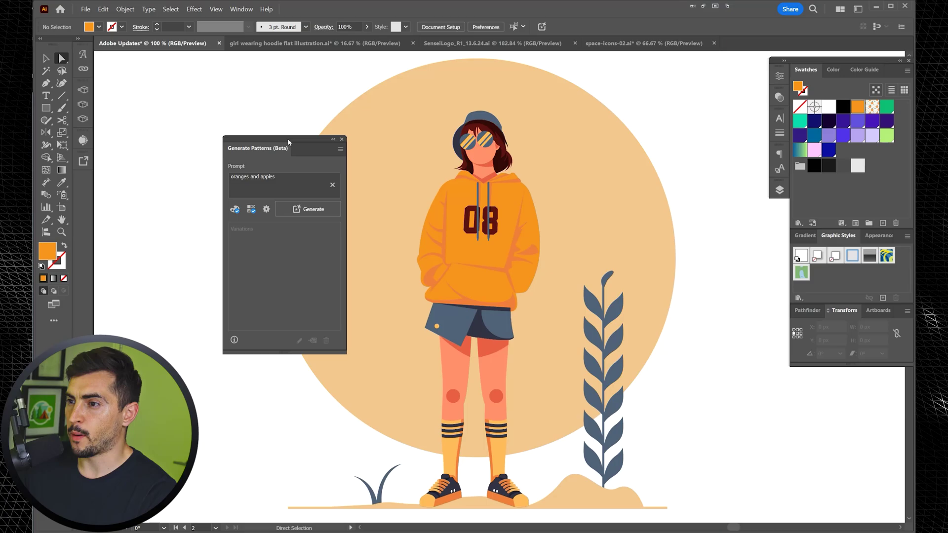
pyautogui.moveTo(288, 140); pyautogui.dragTo(284, 138)
# Try moving separate hoodie shapes away from the figure, undoing each move.
pyautogui.moveTo(523, 197); pyautogui.dragTo(632, 164)
pyautogui.hotkey('ctrl', 'z')
pyautogui.moveTo(497, 153); pyautogui.dragTo(548, 138)
pyautogui.hotkey('ctrl', 'z')
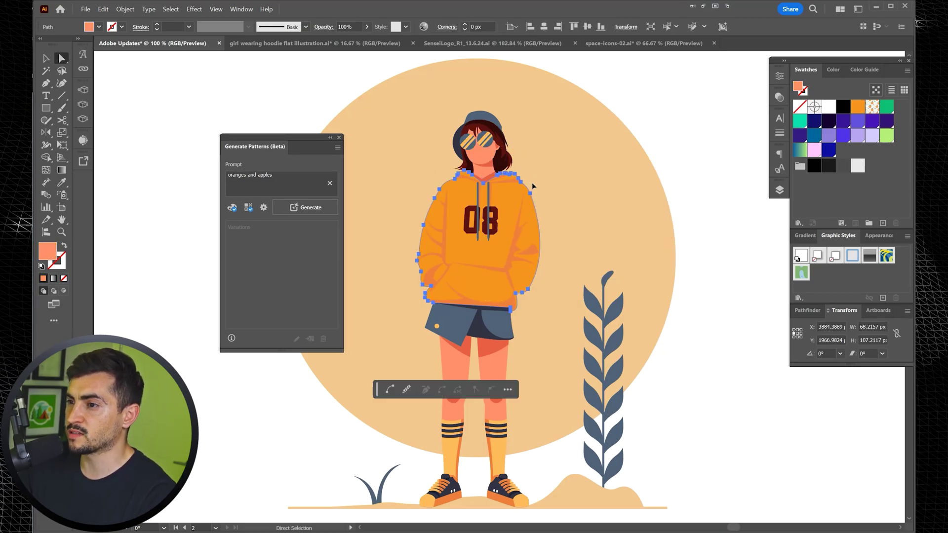
# Generate a pattern fill for the main orange hoodie shape from the prompt "apples with leaves".
pyautogui.moveTo(521, 191); pyautogui.dragTo(624, 162)
pyautogui.hotkey('ctrl', 'z')
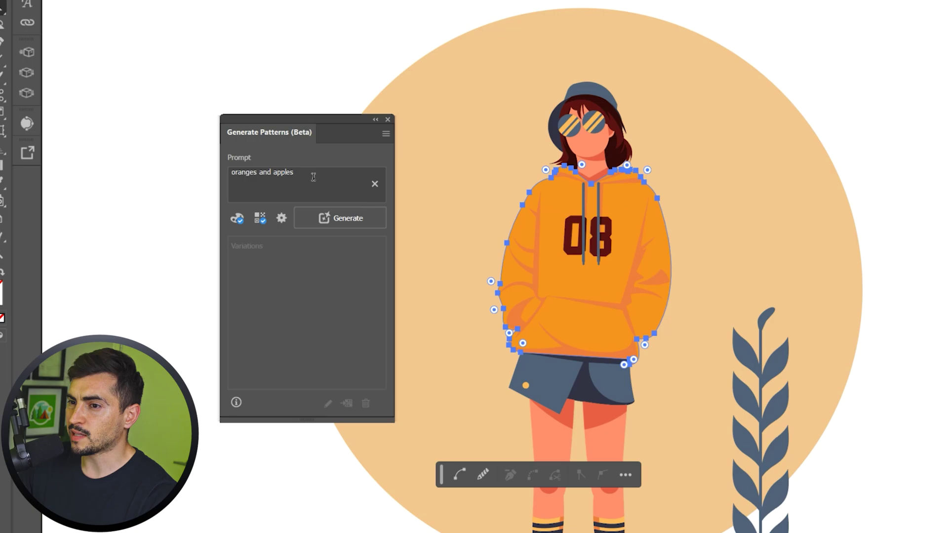
pyautogui.click(287, 178)
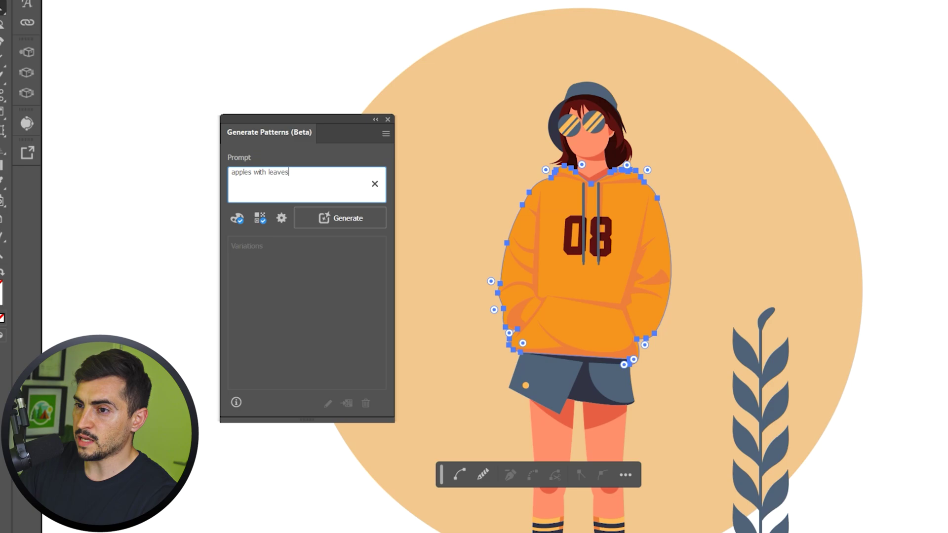
pyautogui.press('Return')
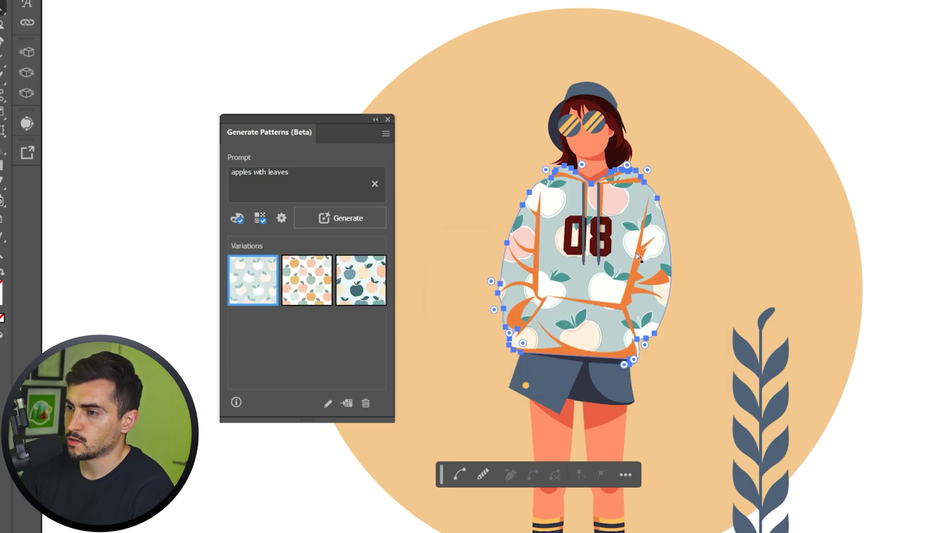
# Try the second generated pattern variation on the hoodie, and apply the third one.
pyautogui.scroll(2, 620, 230)
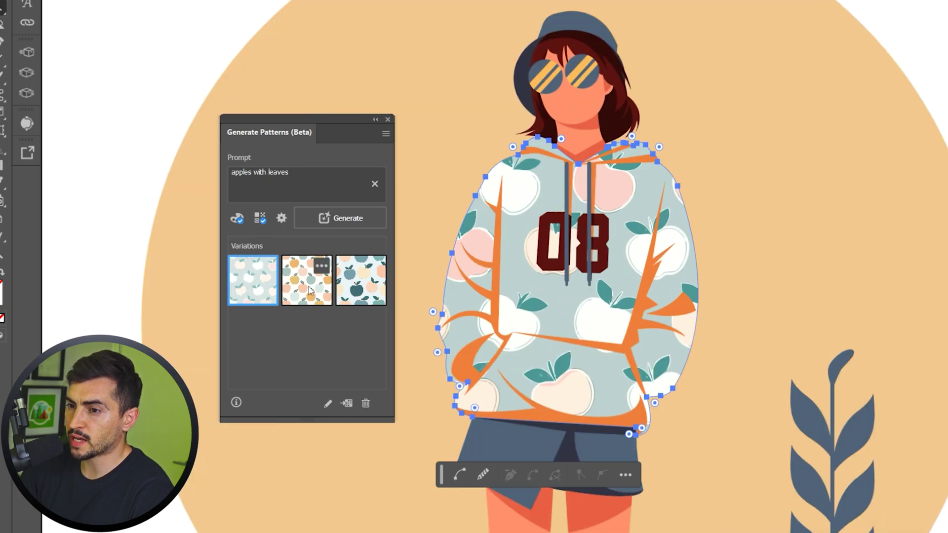
pyautogui.click(310, 289)
pyautogui.click(359, 293)
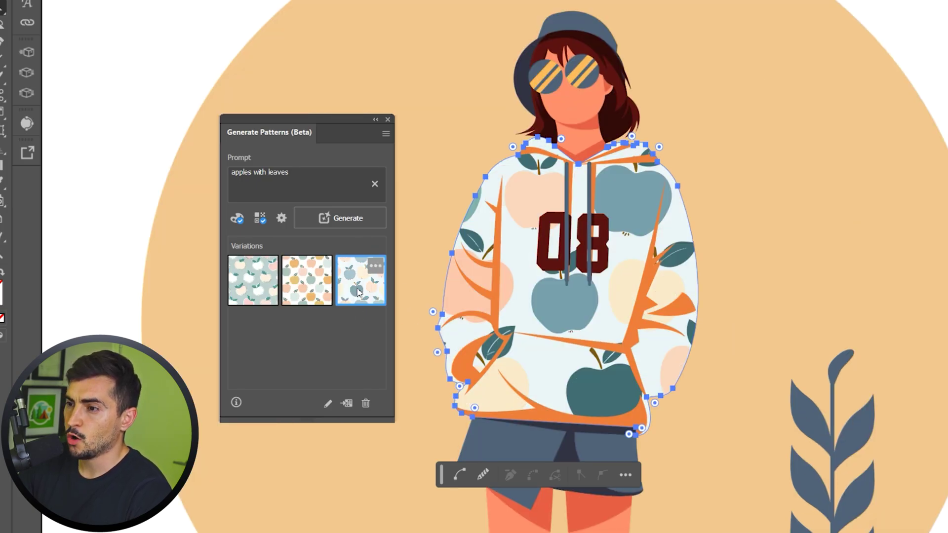
# Set the pattern's colour preset to Vibrant color and its number of colours to 2.
pyautogui.click(237, 218)
pyautogui.click(316, 272)
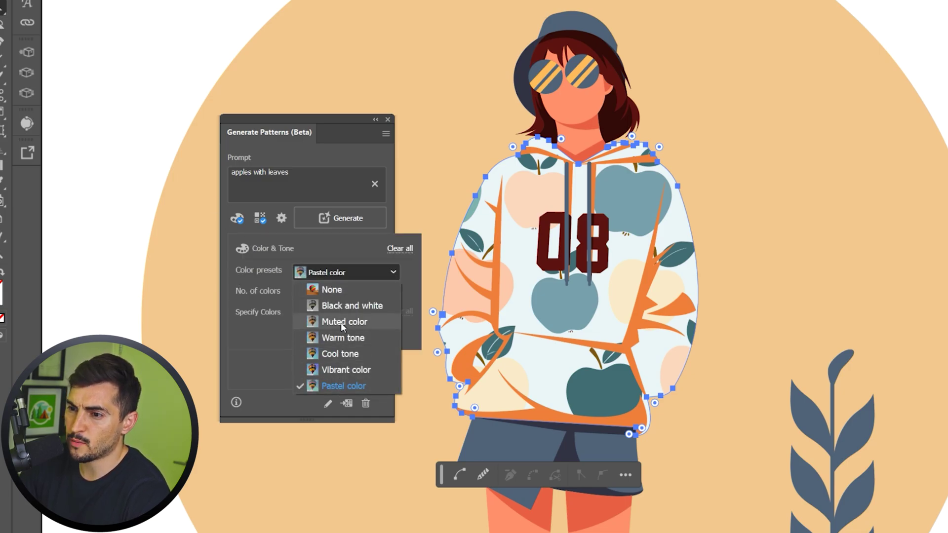
pyautogui.click(335, 370)
pyautogui.click(359, 294)
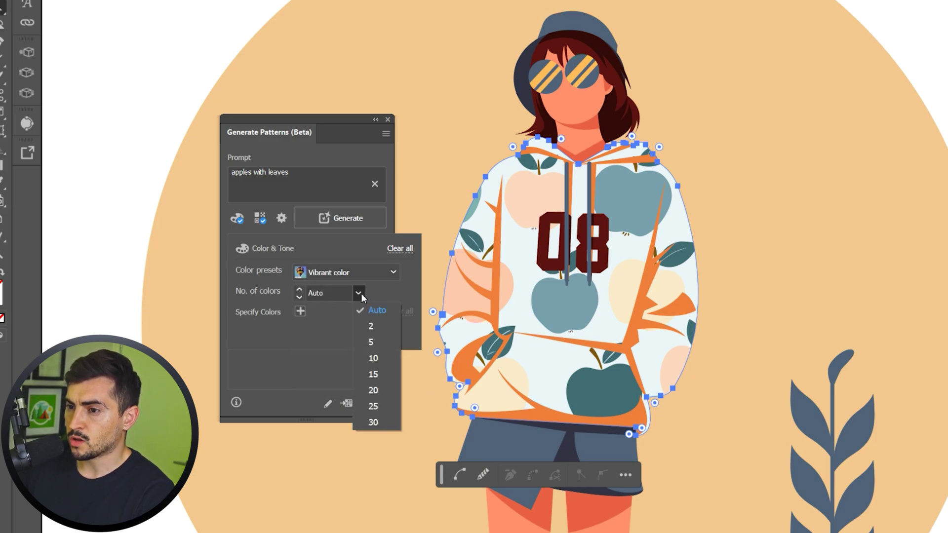
pyautogui.click(382, 326)
# Specify light green and purple swatches as the pattern's colours and close the Color & Tone settings.
pyautogui.click(299, 311)
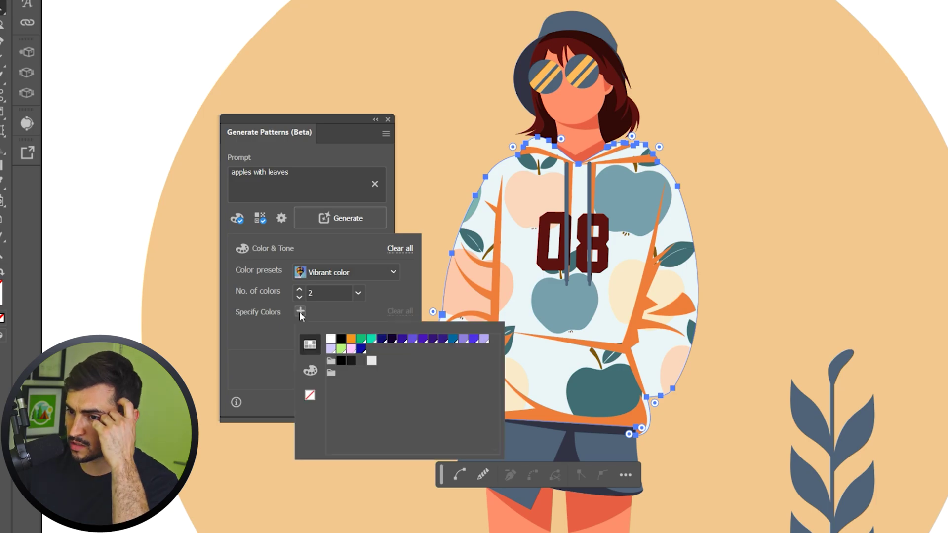
pyautogui.click(342, 351)
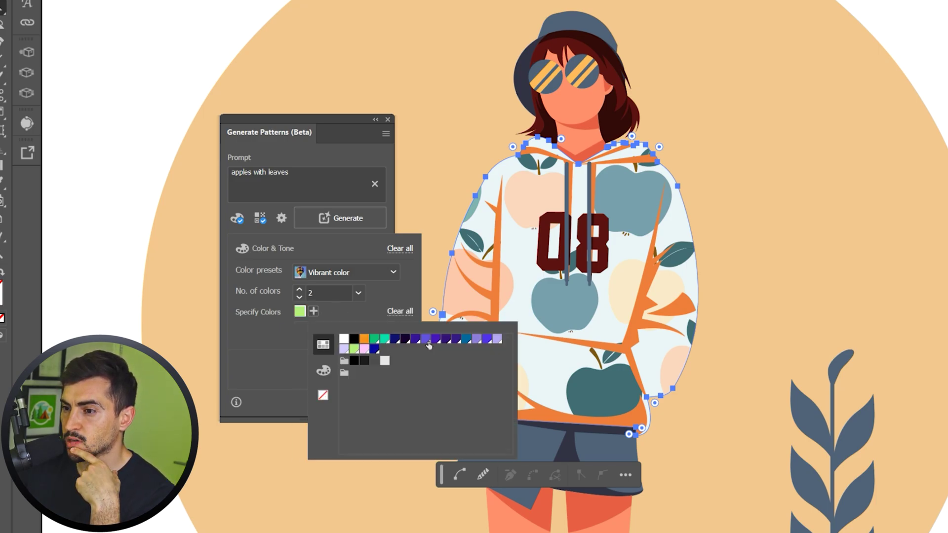
pyautogui.click(361, 314)
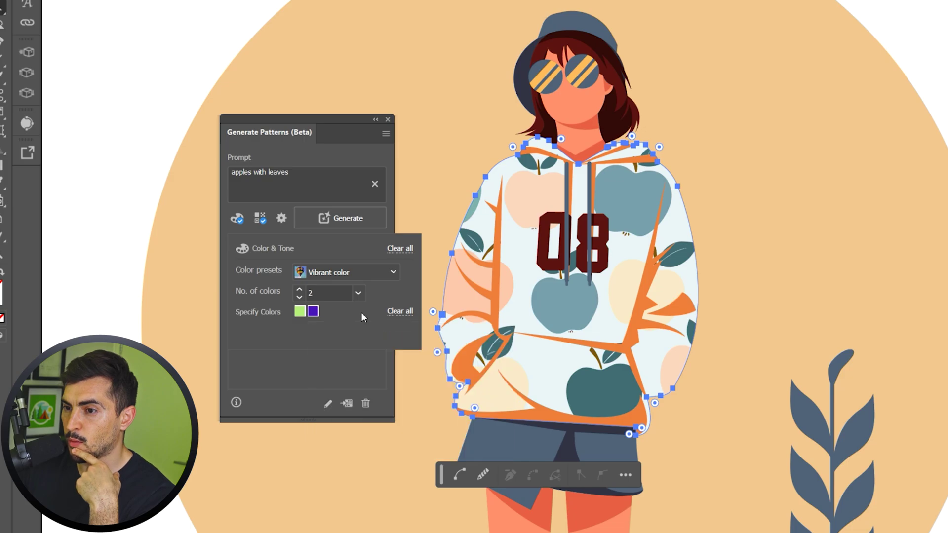
pyautogui.click(302, 209)
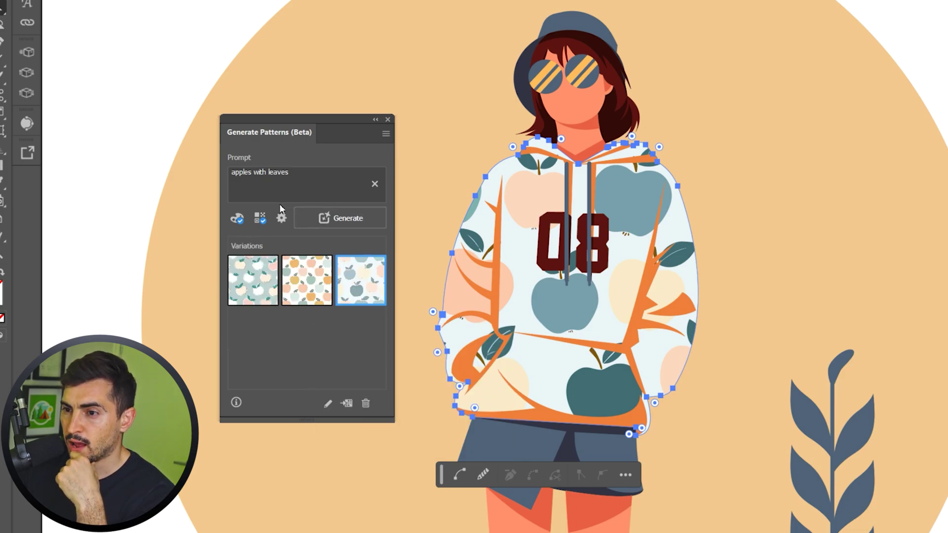
# Regenerate the apple pattern in the chosen colours, trying the second new variation and applying the third one to the hoodie.
pyautogui.click(322, 217)
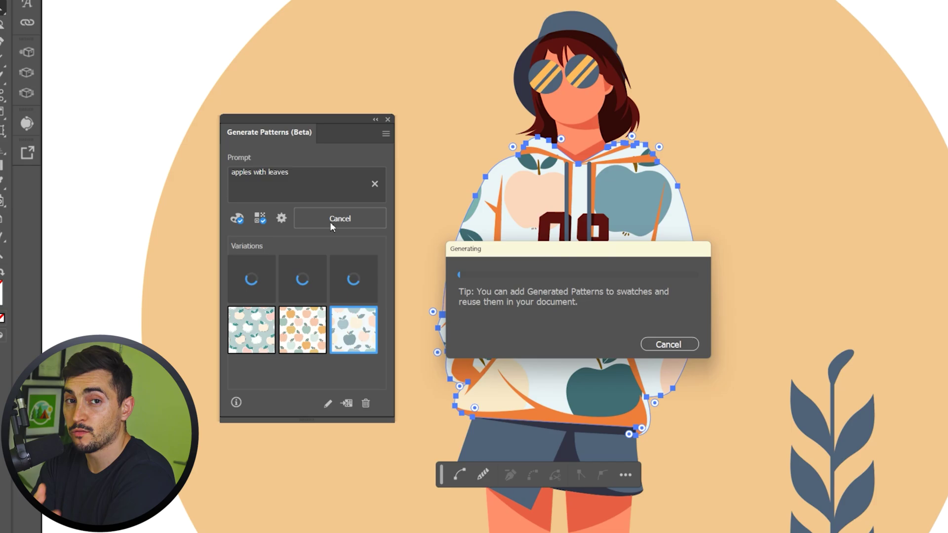
pyautogui.click(302, 291)
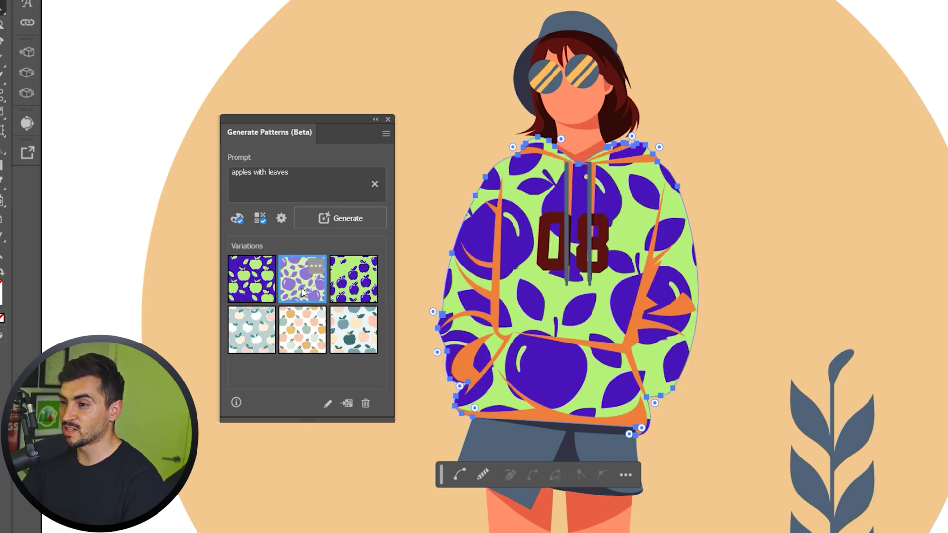
pyautogui.click(354, 289)
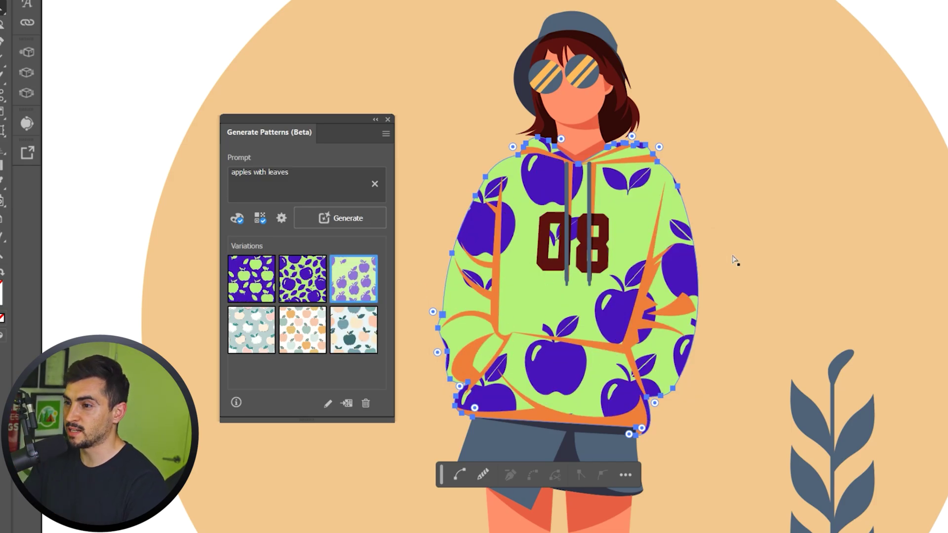
pyautogui.scroll(-2, 701, 262)
pyautogui.scroll(2, 701, 262)
# Raise the generated pattern's density to the highest setting.
pyautogui.click(260, 219)
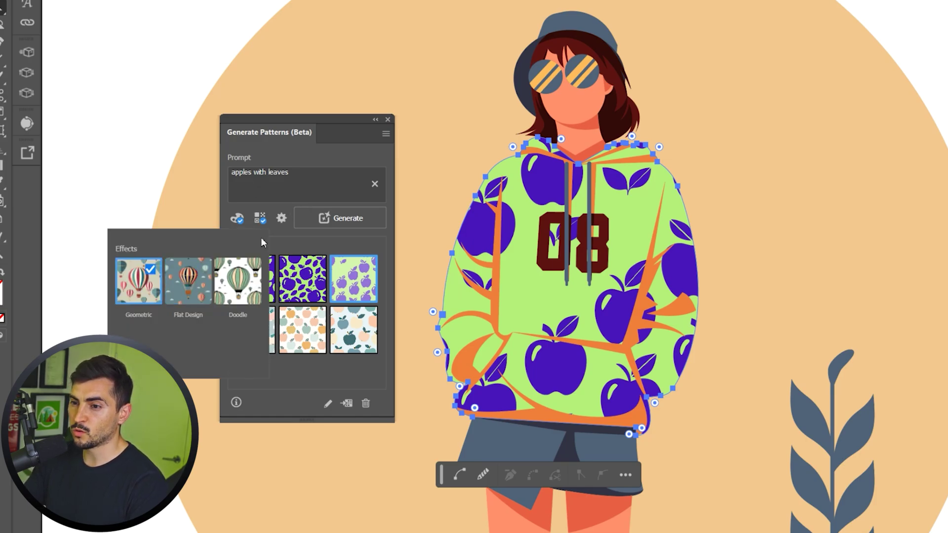
pyautogui.click(281, 219)
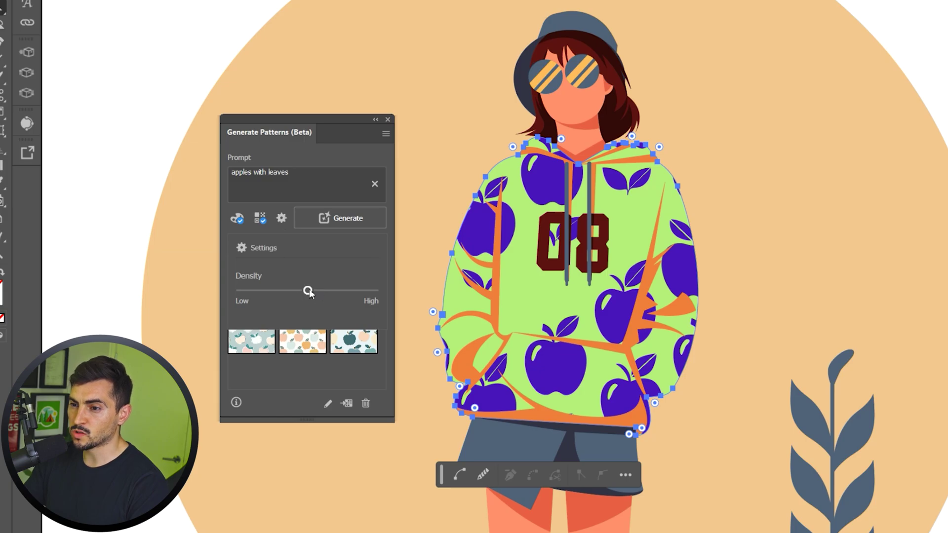
pyautogui.moveTo(307, 291); pyautogui.dragTo(374, 290)
pyautogui.click(341, 218)
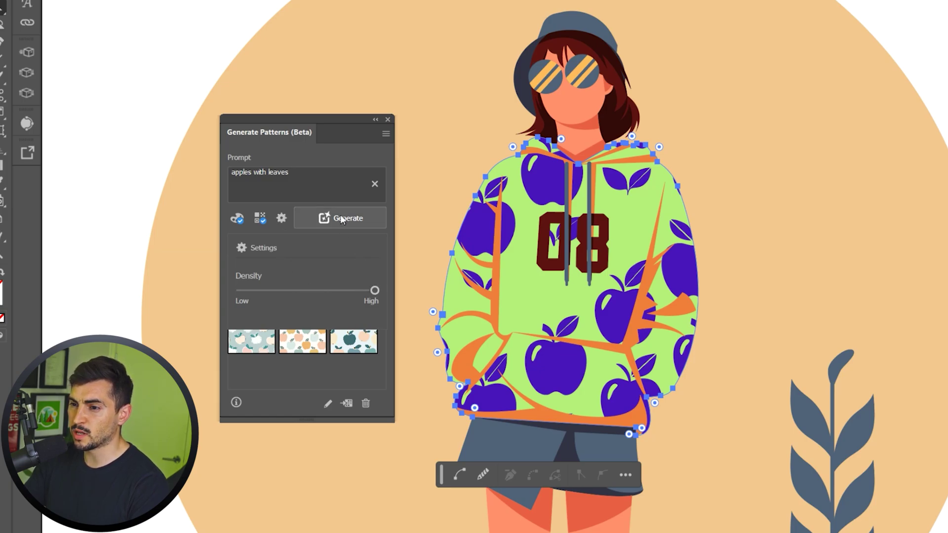
# Extend the pattern prompt to "apples with leaves and ants" and generate new variations for the hoodie.
pyautogui.click(328, 181)
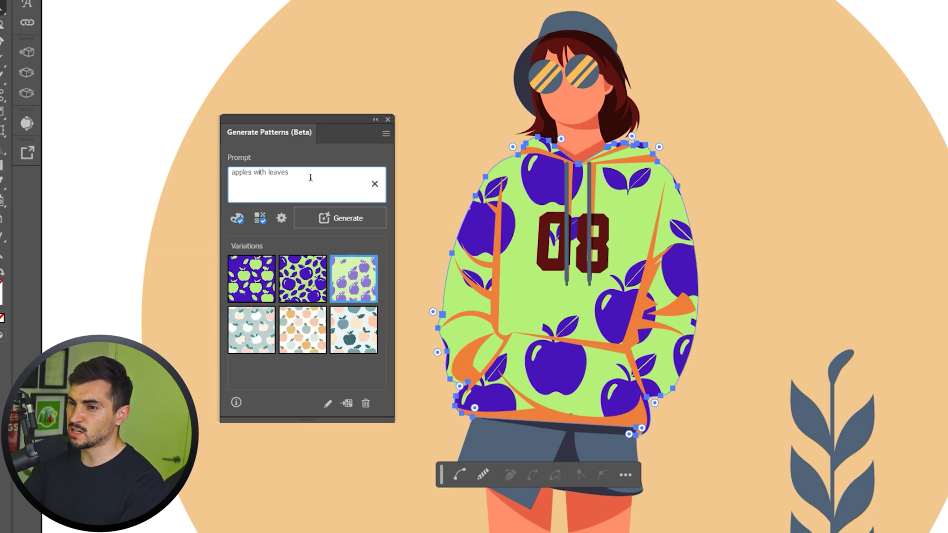
pyautogui.write('and ants')
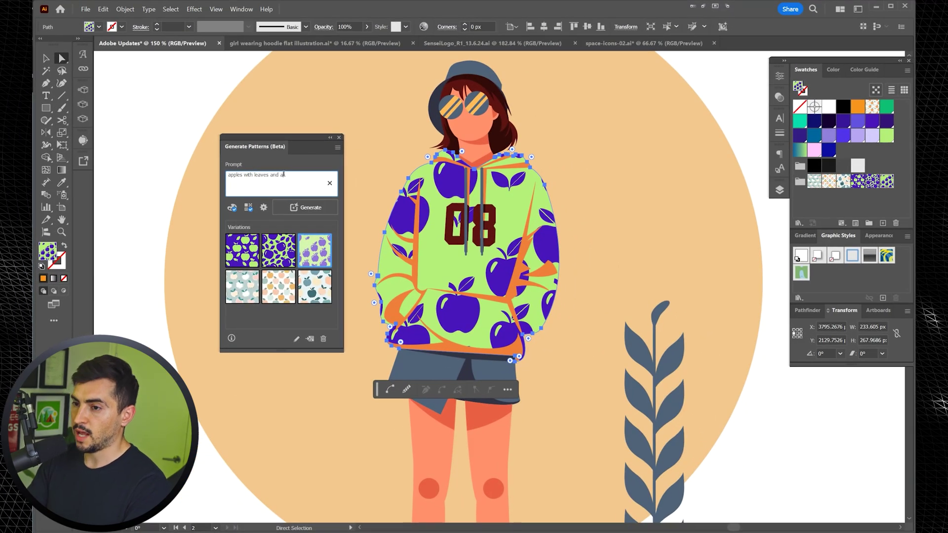
pyautogui.click(304, 207)
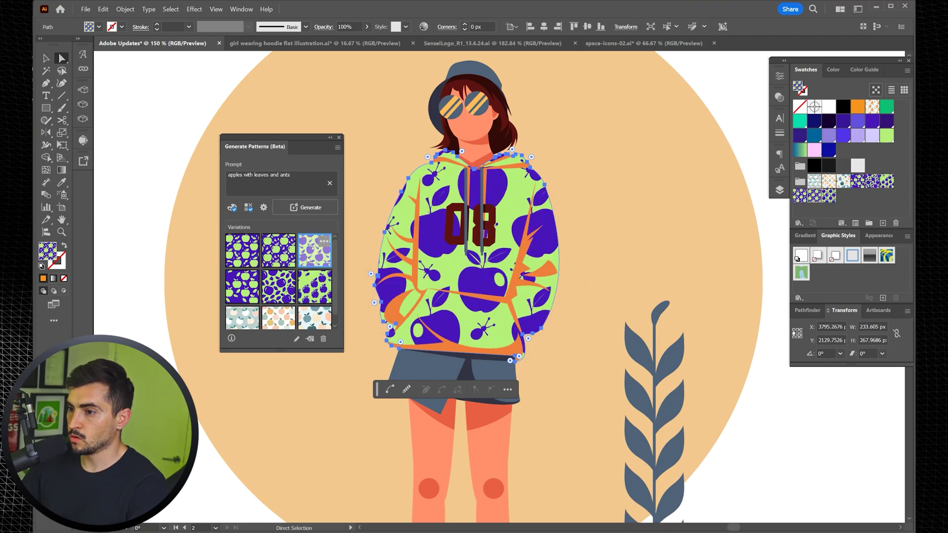
# Inspect the ants in the hoodie pattern up close, and try the second and first new variations.
pyautogui.scroll(4, 441, 277)
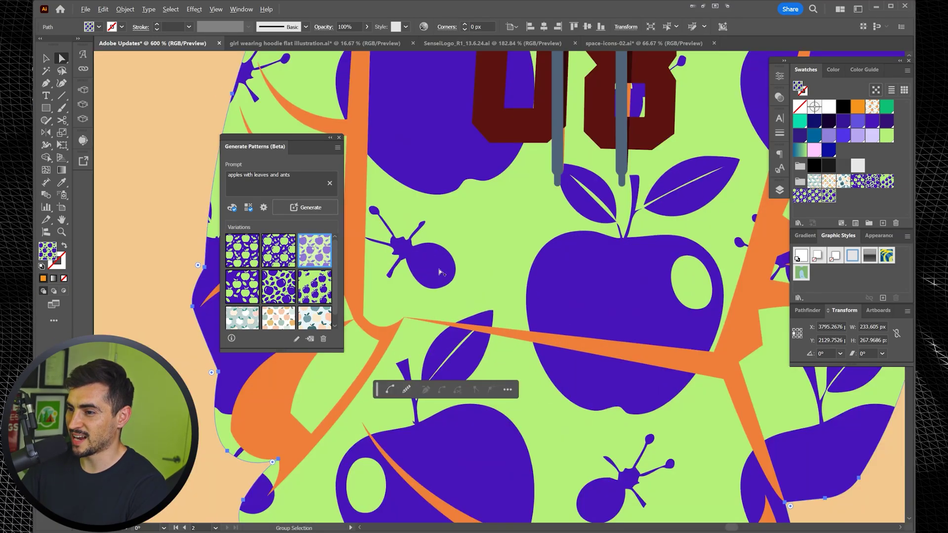
pyautogui.scroll(-3, 440, 271)
pyautogui.click(278, 254)
pyautogui.click(238, 261)
pyautogui.scroll(-2, 619, 204)
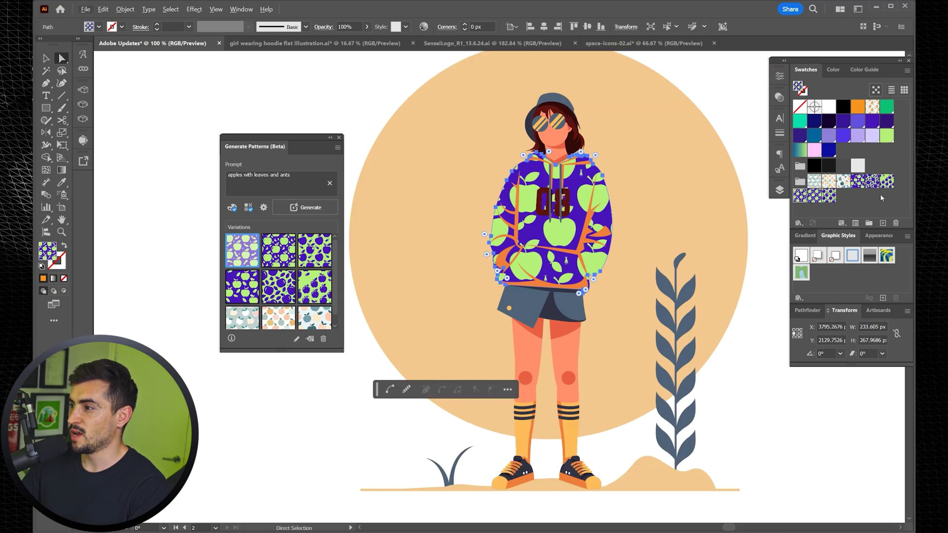
# Try several saved pattern swatches on the hoodie, apply the white swatch with large blue and peach apples, and deselect the hoodie.
pyautogui.click(858, 182)
pyautogui.click(843, 183)
pyautogui.click(826, 185)
pyautogui.click(814, 182)
pyautogui.moveTo(755, 180); pyautogui.dragTo(722, 184)
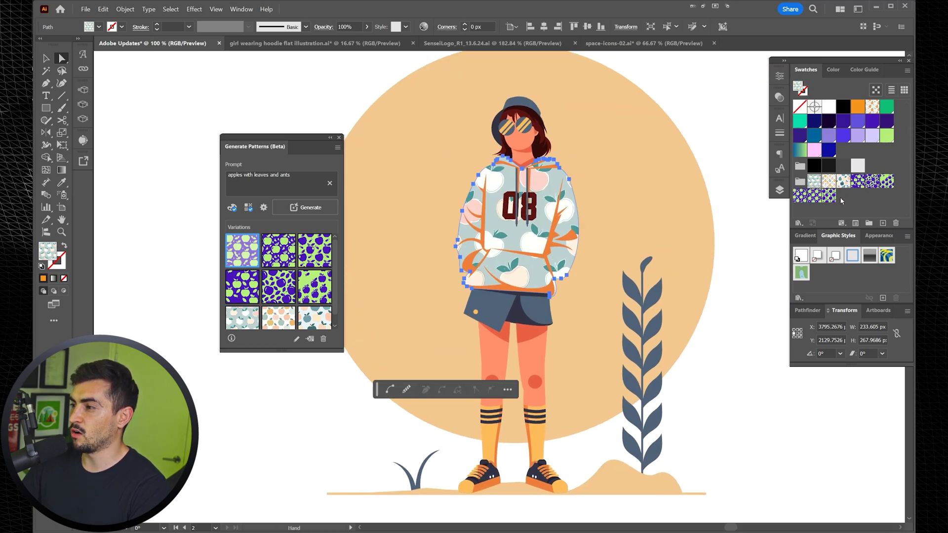
pyautogui.click(813, 195)
pyautogui.click(800, 196)
pyautogui.click(843, 183)
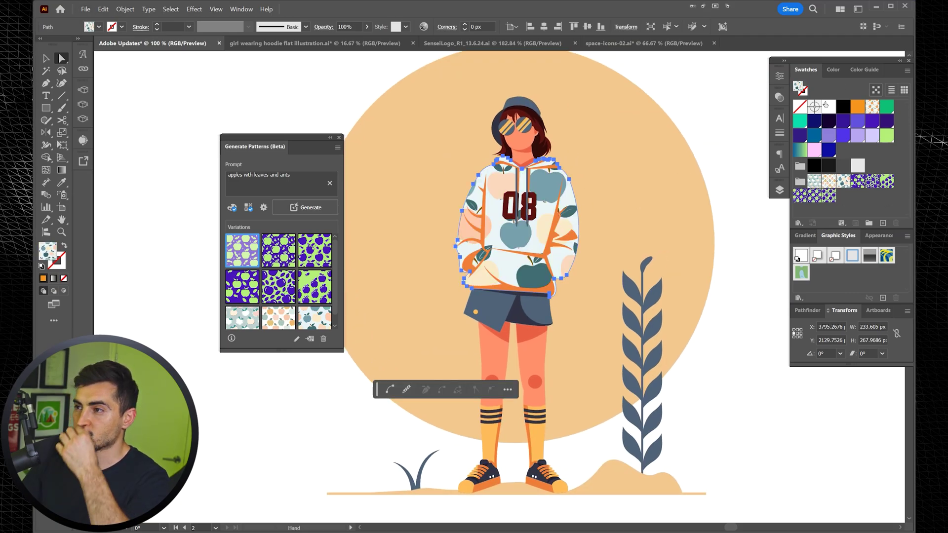
pyautogui.click(323, 84)
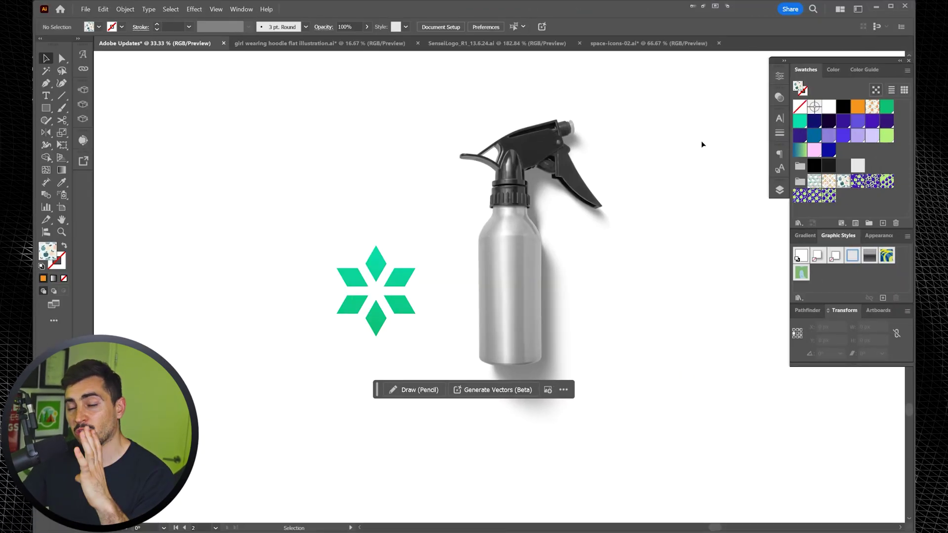
# Place the green star logo over the body of the spray bottle and select both the logo and the bottle image.
pyautogui.moveTo(700, 103); pyautogui.dragTo(399, 341)
pyautogui.click(416, 268)
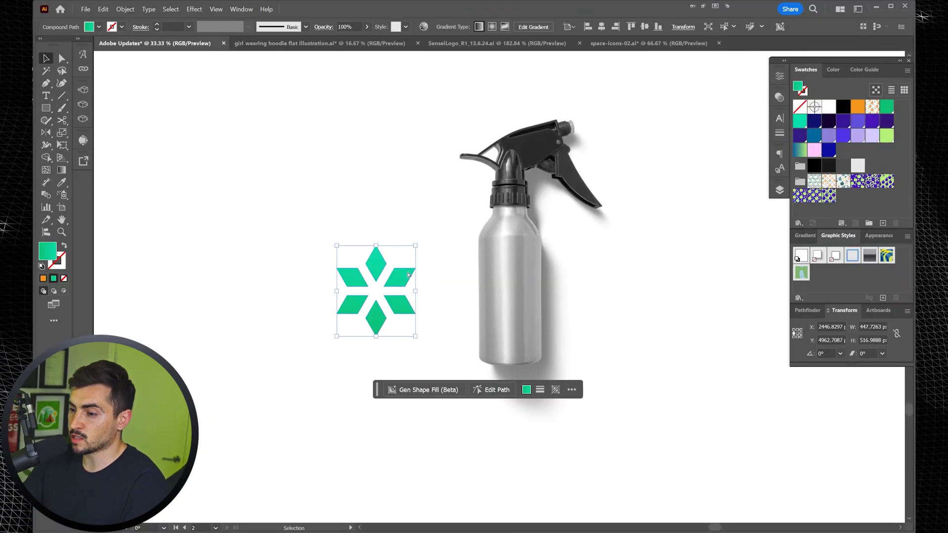
pyautogui.moveTo(416, 268); pyautogui.dragTo(538, 267)
pyautogui.moveTo(677, 245); pyautogui.dragTo(486, 304)
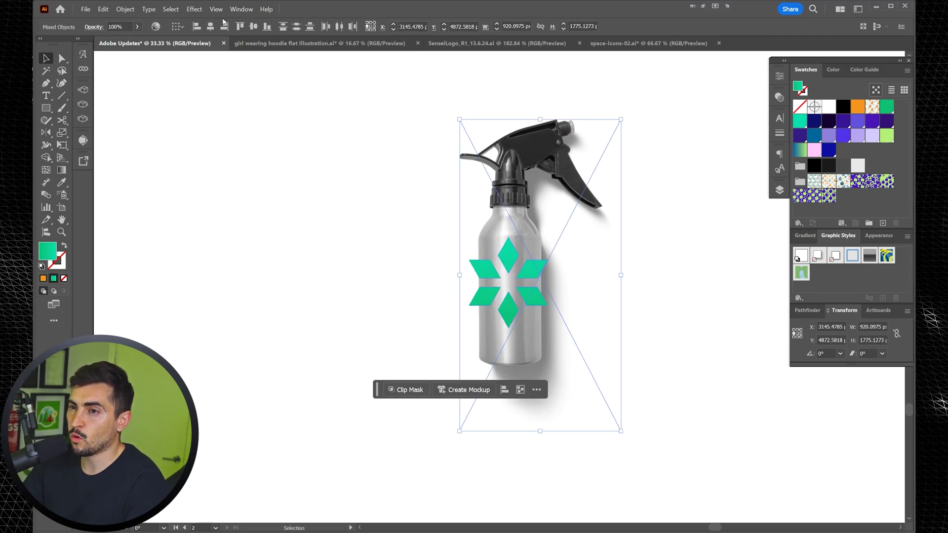
# Create a mockup from the selected green logo and spray bottle image.
pyautogui.click(235, 12)
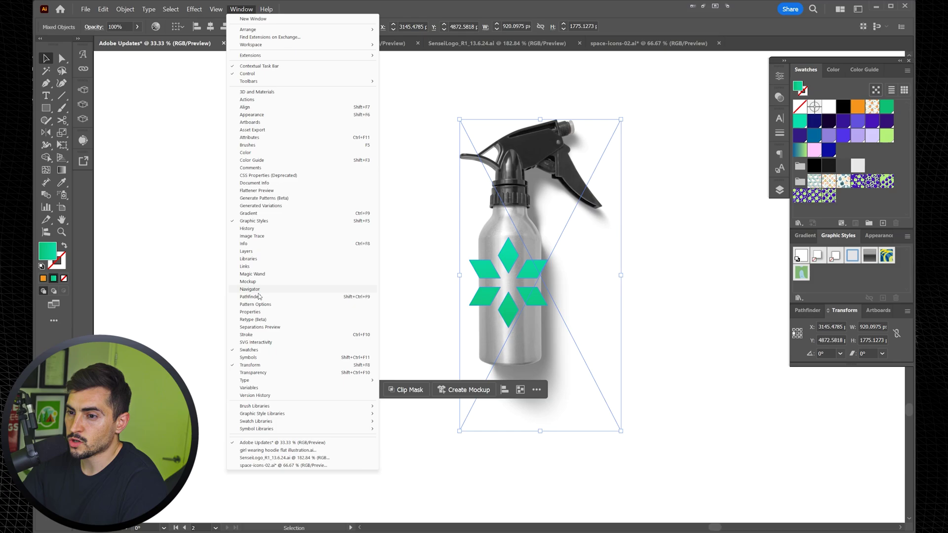
pyautogui.click(255, 282)
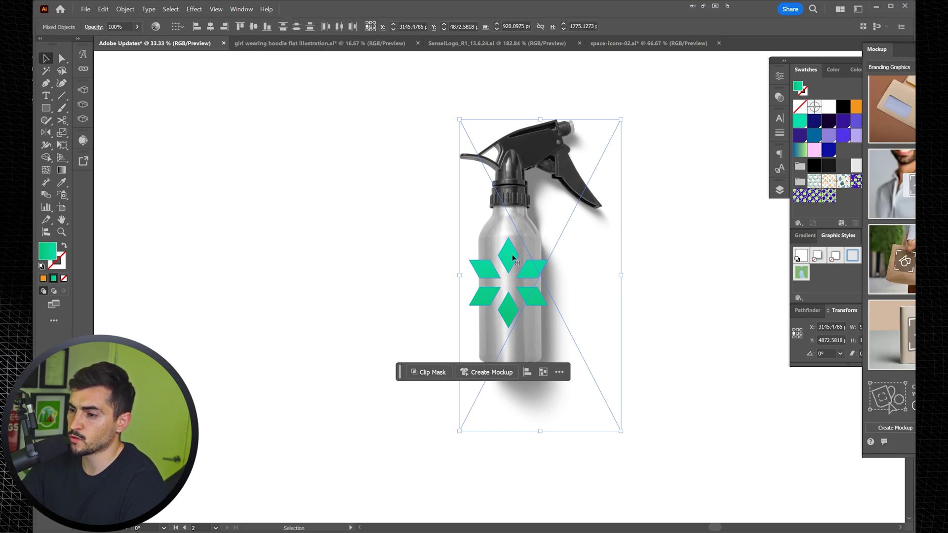
pyautogui.click(487, 372)
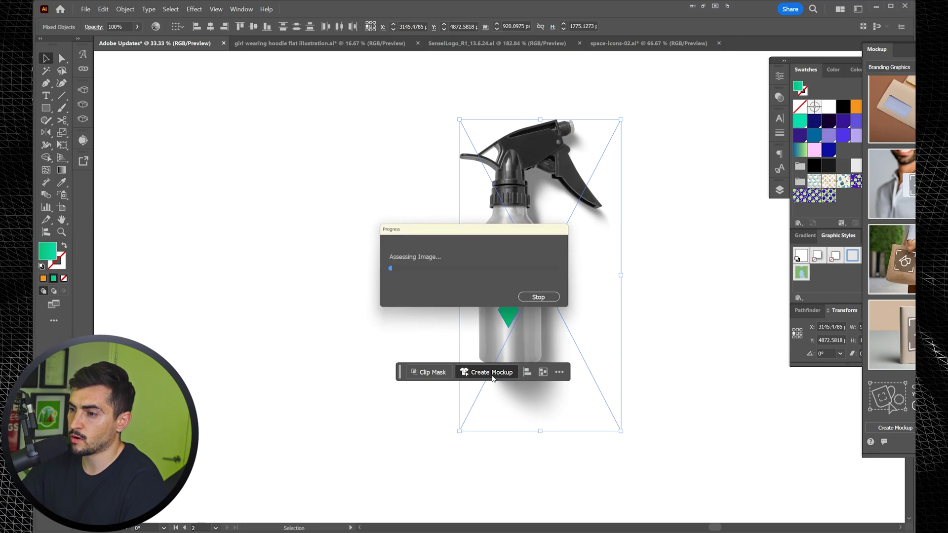
# Try the logo at the left edge of the bottle and inspect how it wraps around the surface.
pyautogui.moveTo(521, 276); pyautogui.dragTo(404, 234)
pyautogui.scroll(3, 481, 268)
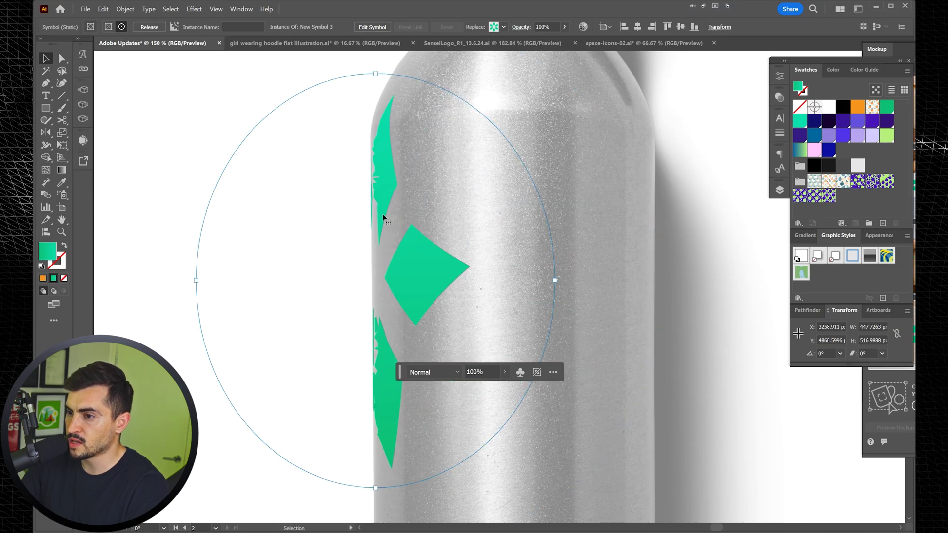
pyautogui.scroll(3, 365, 196)
pyautogui.scroll(-2, 363, 192)
# Narrow the logo to about 343 px wide and centre it on the bottle's body.
pyautogui.moveTo(421, 267); pyautogui.dragTo(598, 294)
pyautogui.scroll(-3, 561, 281)
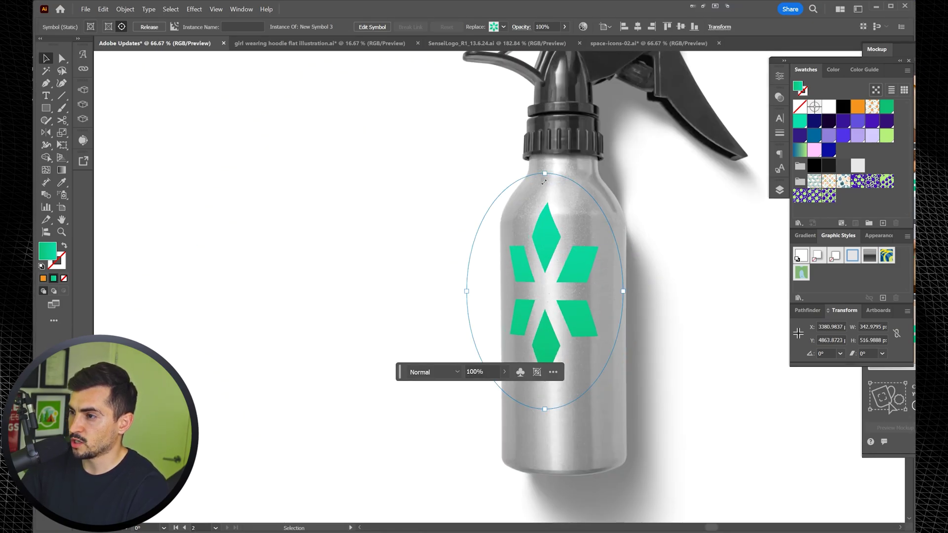
pyautogui.moveTo(542, 204); pyautogui.dragTo(542, 223)
pyautogui.hotkey('ctrl', 'z')
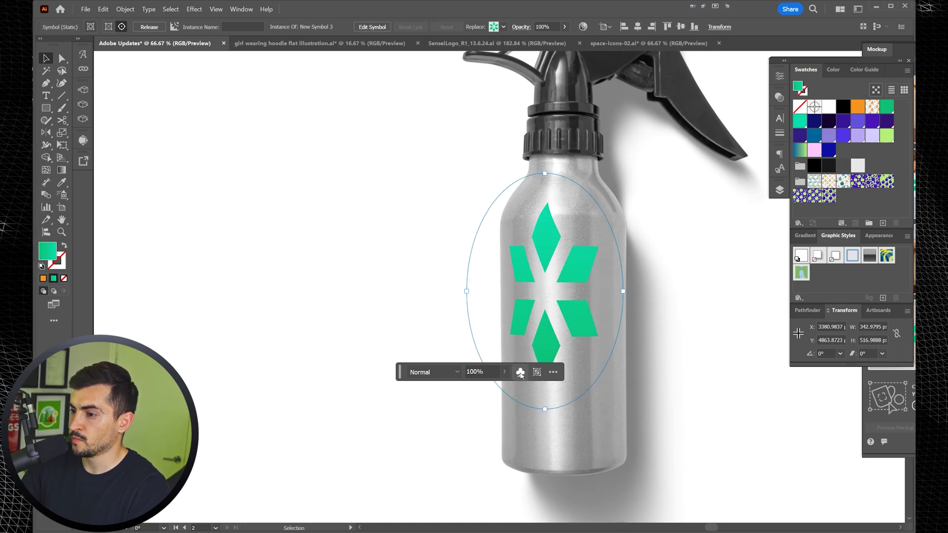
pyautogui.click(520, 375)
# Set the logo's blend mode to Multiply and leave the mockup's content editing.
pyautogui.click(434, 371)
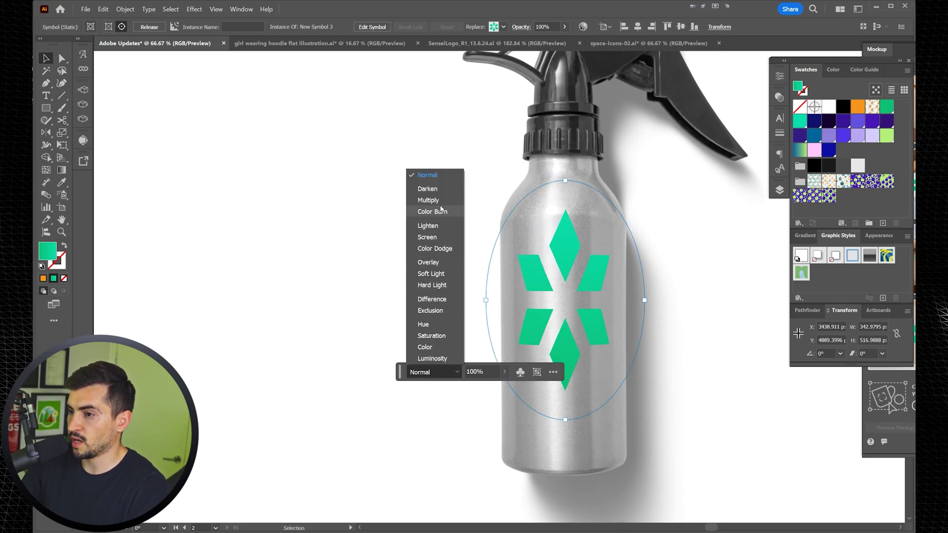
pyautogui.click(434, 201)
pyautogui.scroll(-3, 694, 229)
pyautogui.click(696, 231)
pyautogui.moveTo(727, 234); pyautogui.dragTo(659, 247)
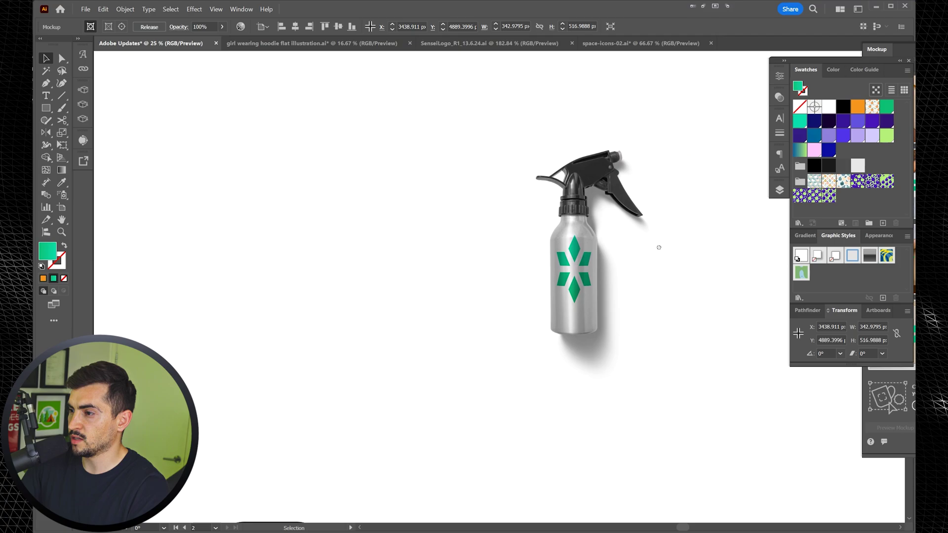
# Release the bottle mockup back into a separate flat logo and image, and deselect everything.
pyautogui.scroll(4, 552, 342)
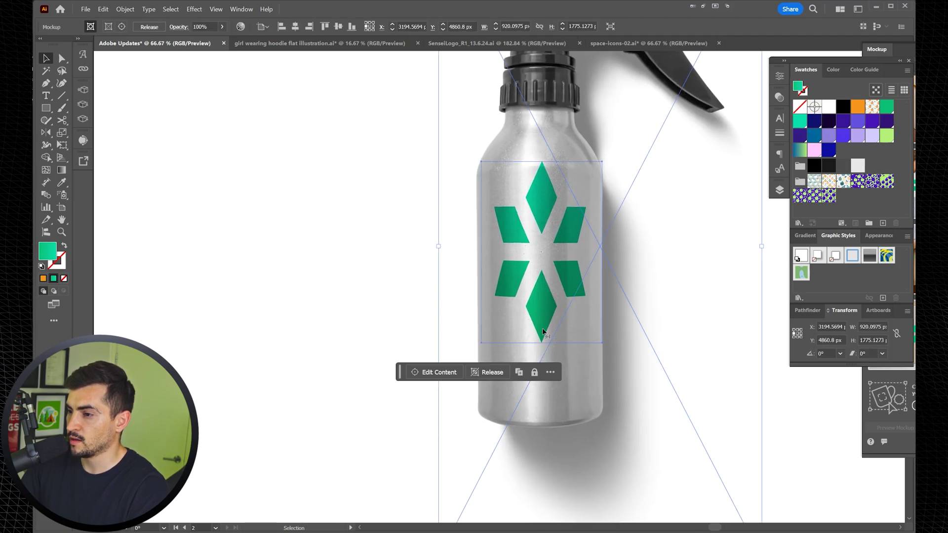
pyautogui.moveTo(670, 274); pyautogui.dragTo(597, 325)
pyautogui.click(317, 252)
pyautogui.click(491, 268)
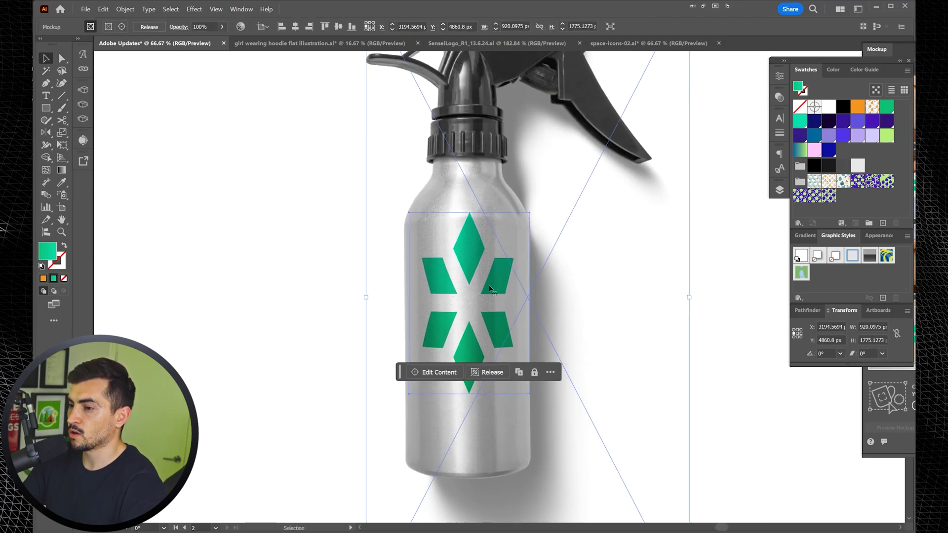
pyautogui.click(492, 372)
pyautogui.scroll(-2, 492, 371)
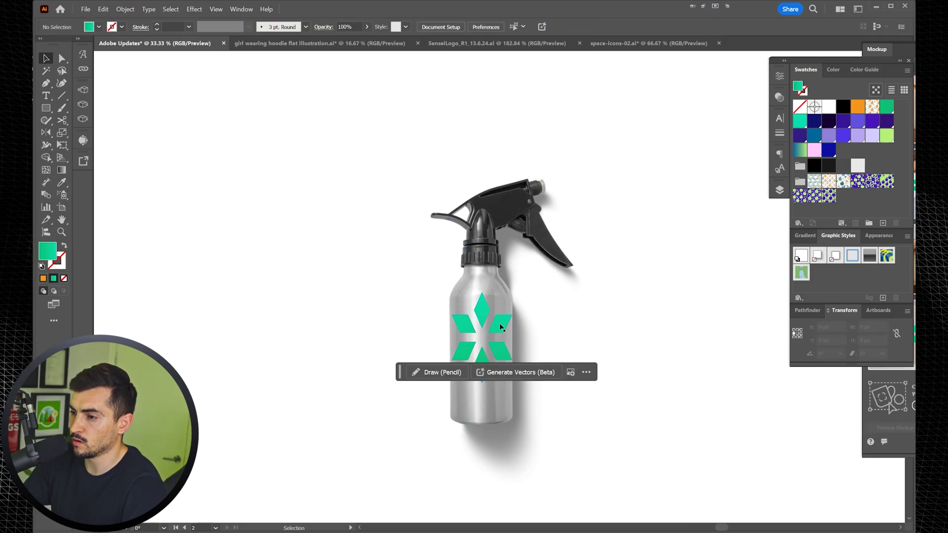
pyautogui.click(319, 311)
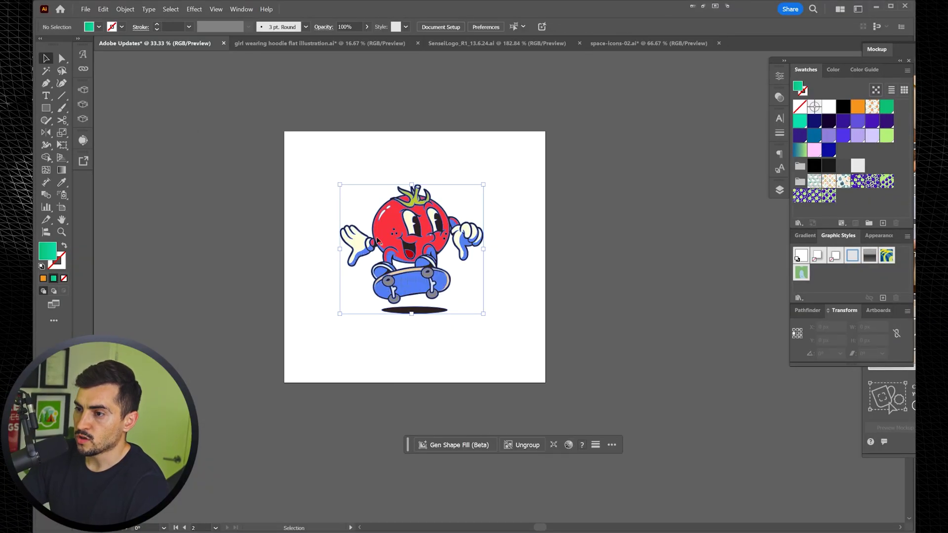
# Turn on scaling of artwork with its artboard and enlarge the tomato character's artboard to about 3068 by 2960 px.
pyautogui.hotkey('ctrl', '=')
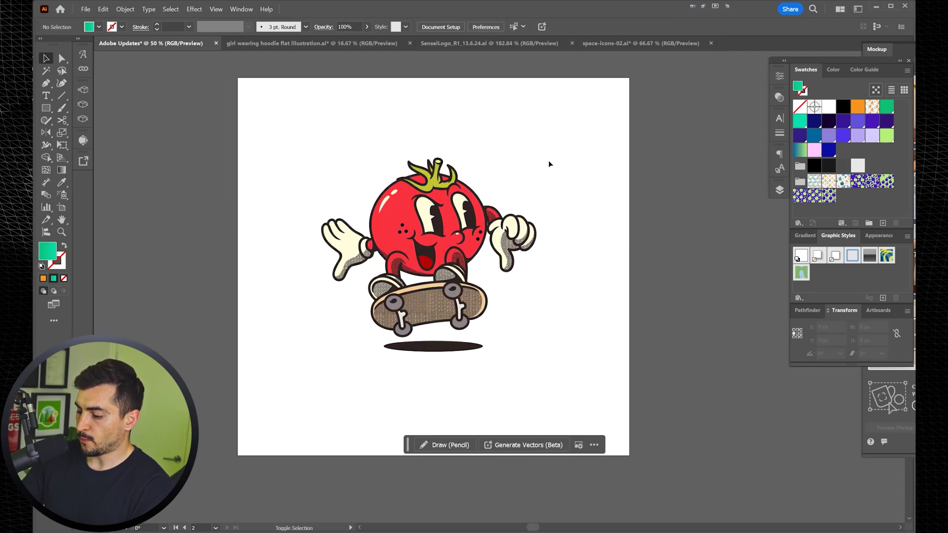
pyautogui.hotkey('shift', 'o')
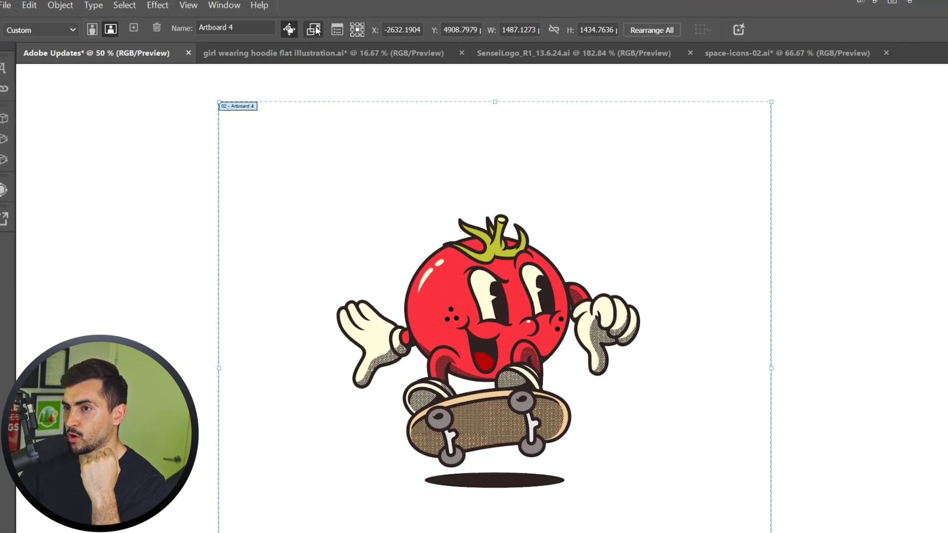
pyautogui.click(314, 30)
pyautogui.scroll(-2, 497, 165)
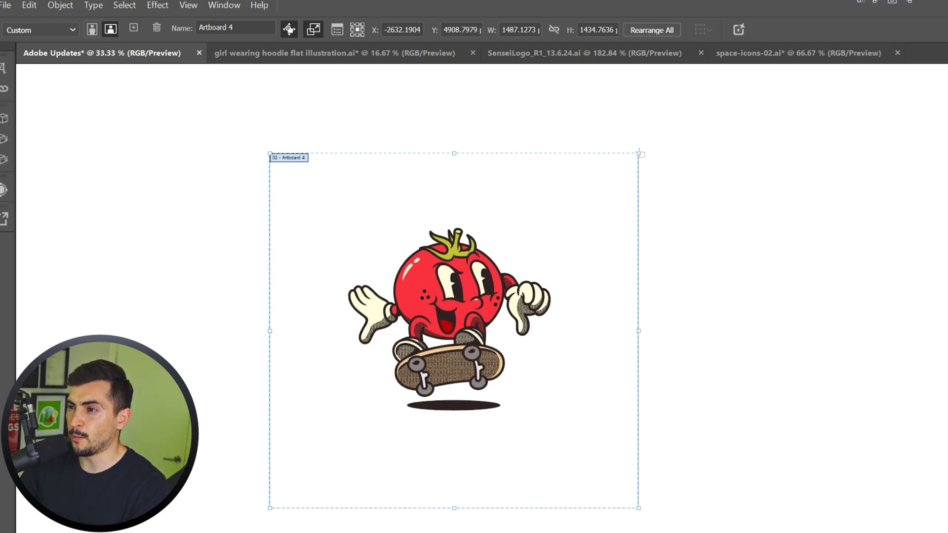
pyautogui.hotkey('ctrl', '-')
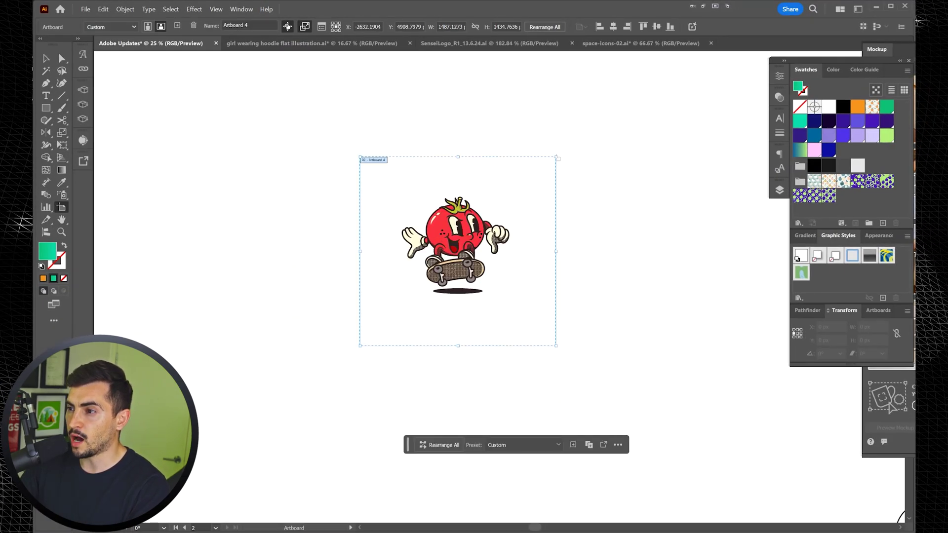
pyautogui.moveTo(556, 158); pyautogui.dragTo(659, 57)
pyautogui.scroll(-3, 486, 191)
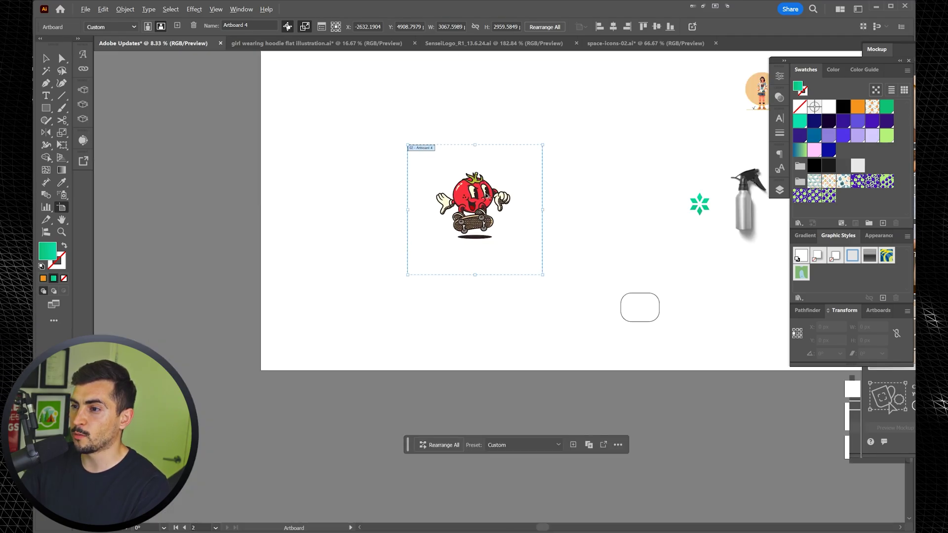
# Reduce the tomato character's artboard to a smaller square and leave artboard editing.
pyautogui.press('v')
pyautogui.scroll(2, 493, 192)
pyautogui.hotkey('shift', 'o')
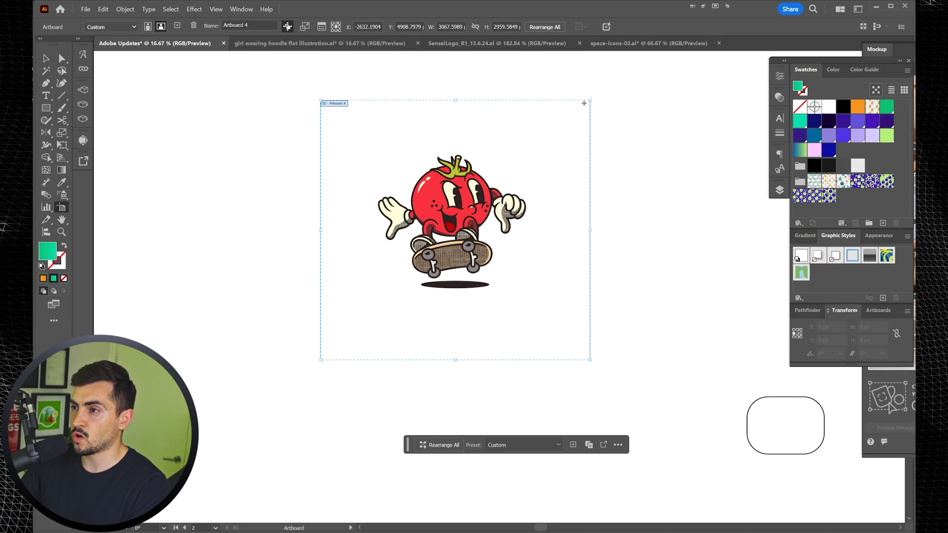
pyautogui.press('v')
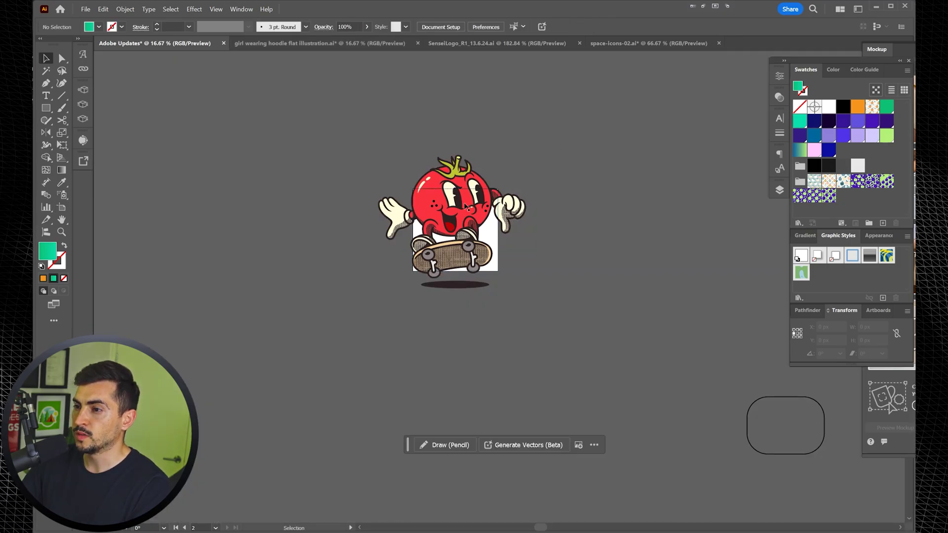
pyautogui.scroll(2, 464, 220)
pyautogui.moveTo(568, 194)
pyautogui.mouseDown()
pyautogui.moveTo(599, 178)
pyautogui.moveTo(578, 207)
pyautogui.mouseUp()
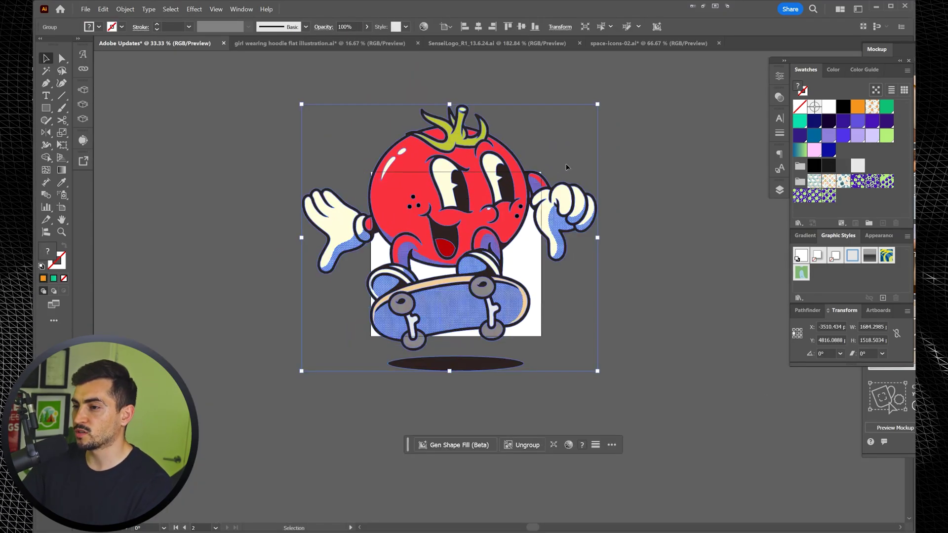
pyautogui.click(643, 120)
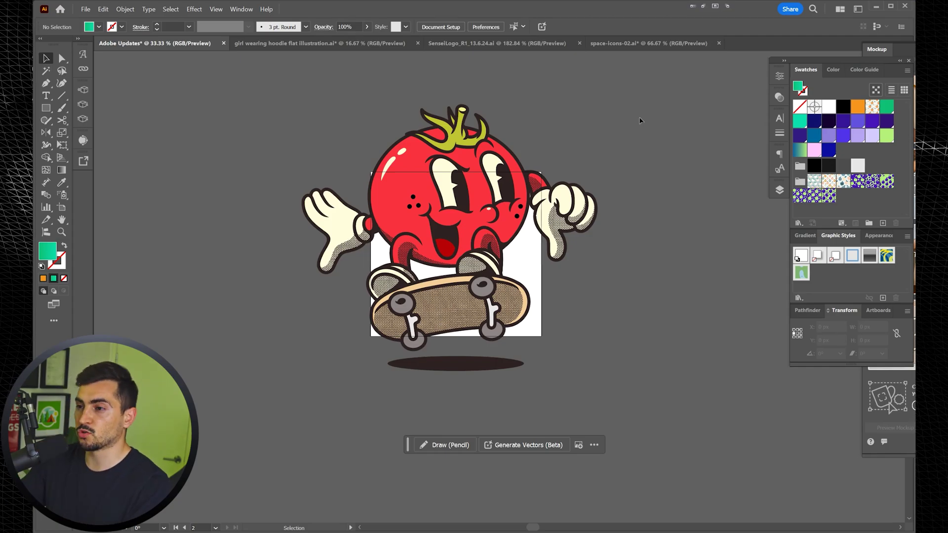
pyautogui.scroll(-1, 642, 119)
pyautogui.scroll(-2, 626, 126)
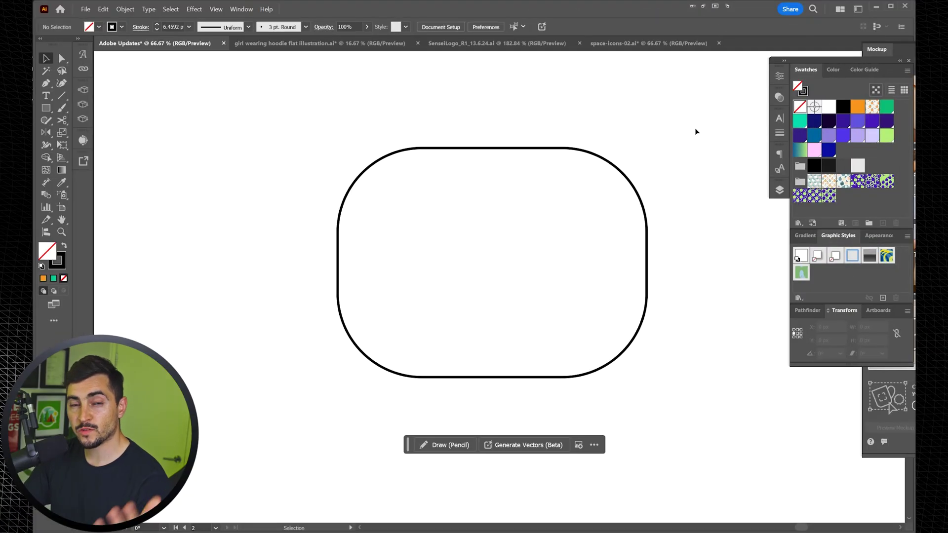
# Select the rounded rectangle and check whether the Contextual Task Bar is enabled.
pyautogui.moveTo(695, 130); pyautogui.dragTo(482, 214)
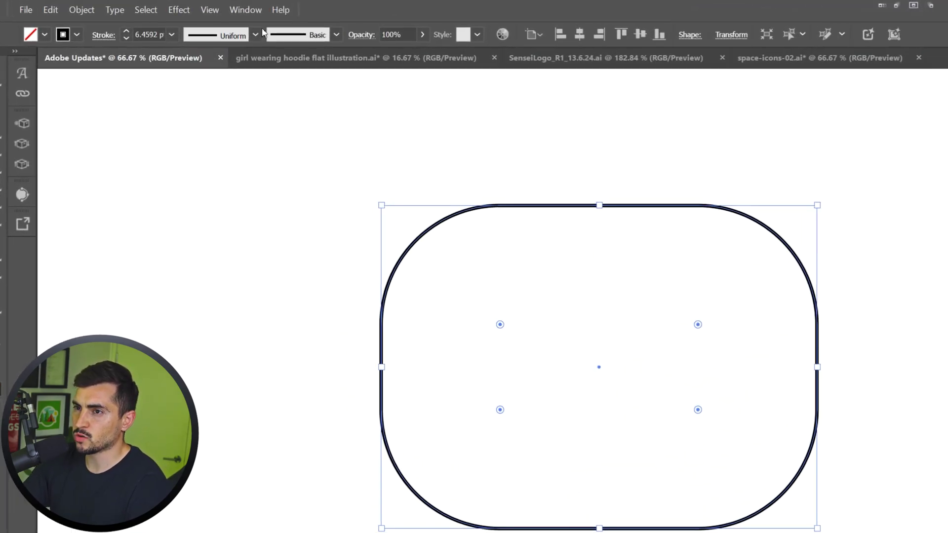
pyautogui.click(244, 11)
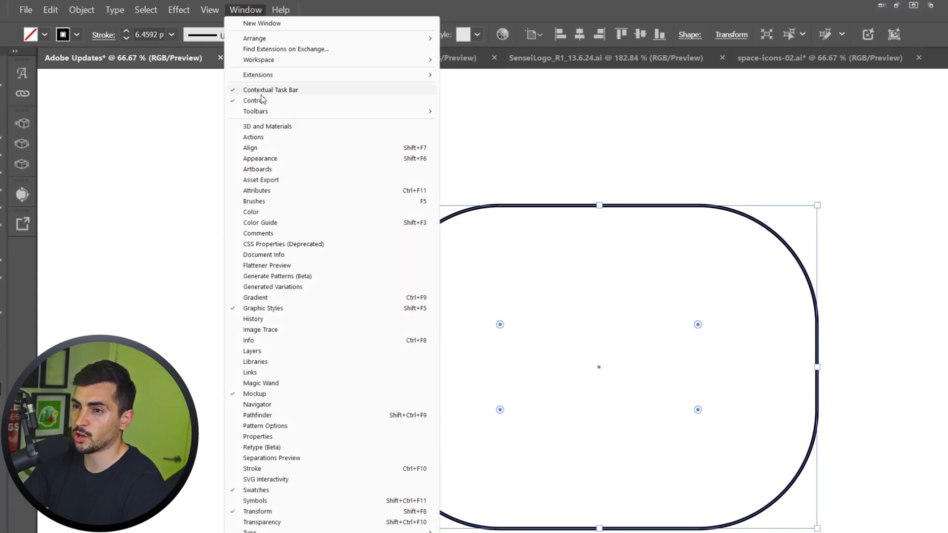
pyautogui.click(190, 194)
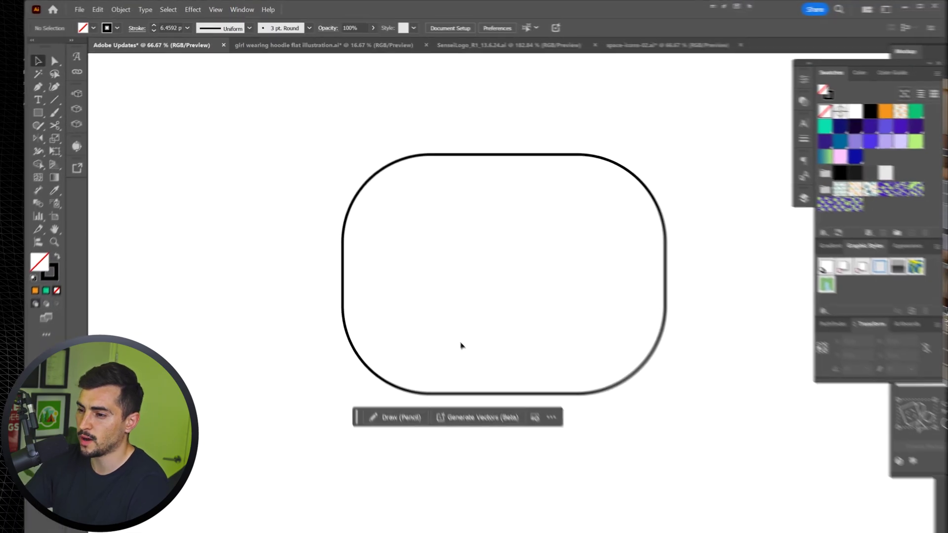
# Generate a shape fill for the rounded rectangle from the prompt "geometric circles coloured in red and green tones".
pyautogui.click(593, 528)
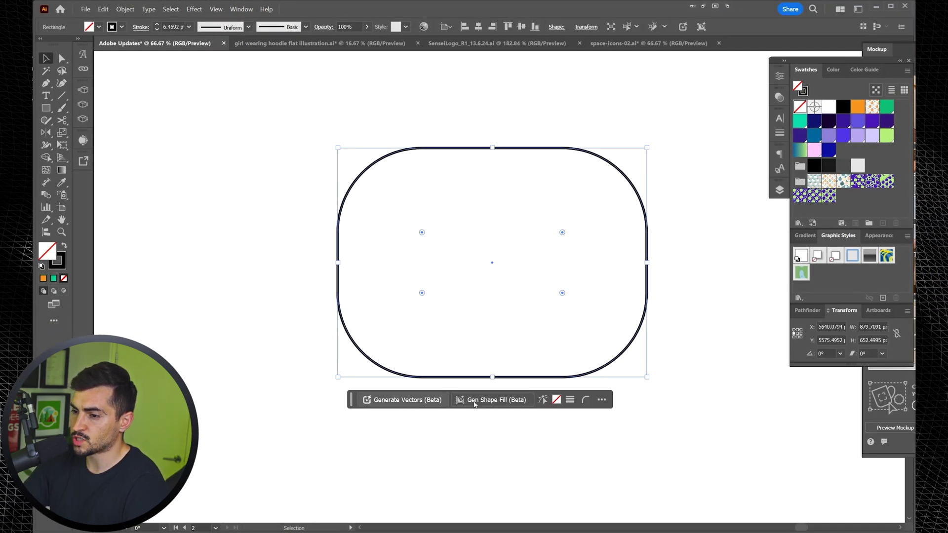
pyautogui.click(499, 405)
pyautogui.click(493, 403)
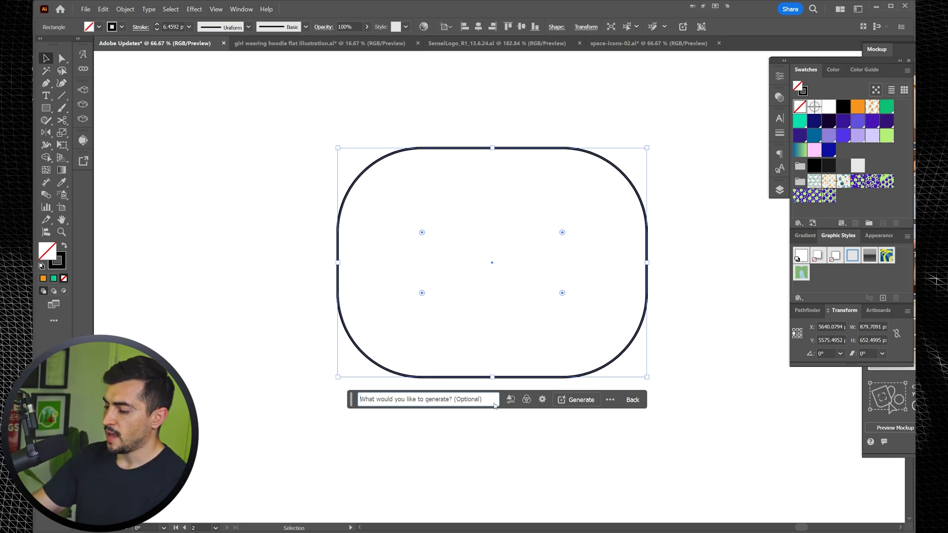
pyautogui.write('g')
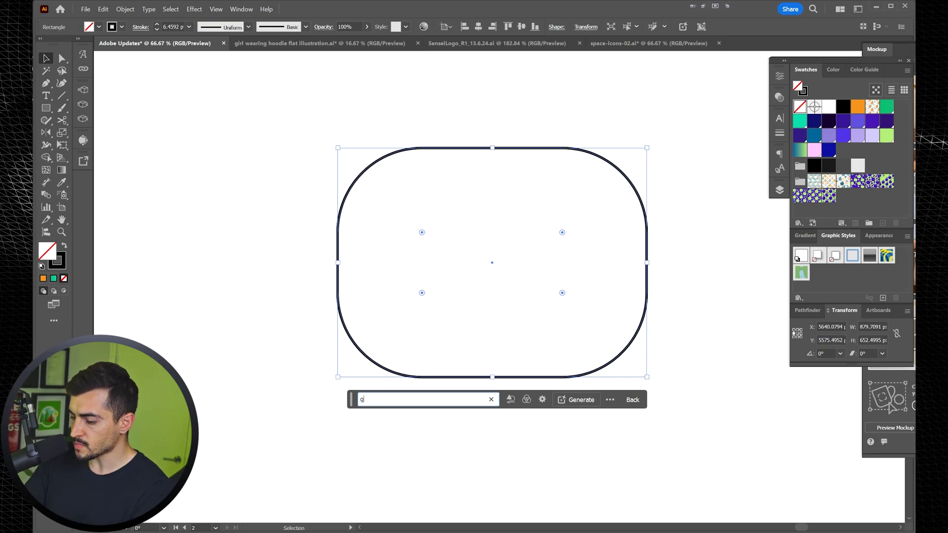
pyautogui.write('eometric circl')
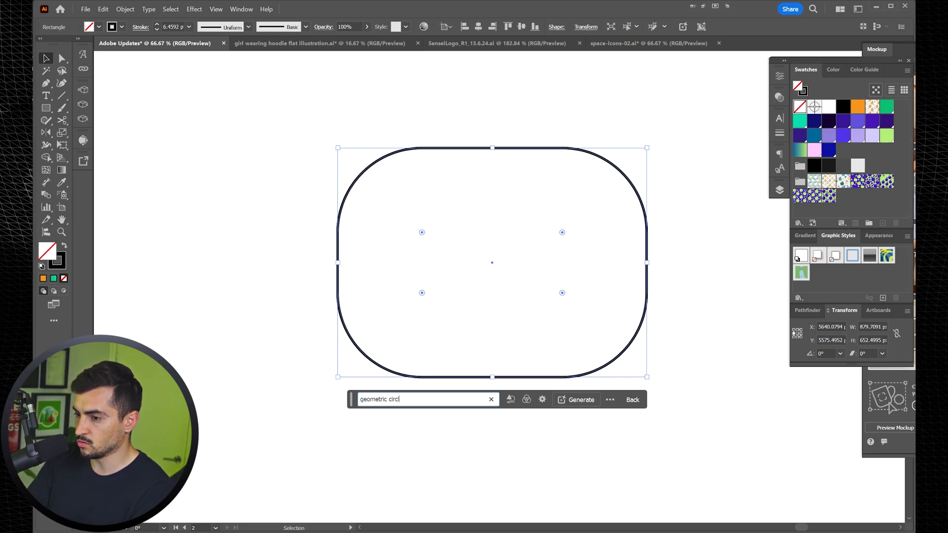
pyautogui.write('es colou')
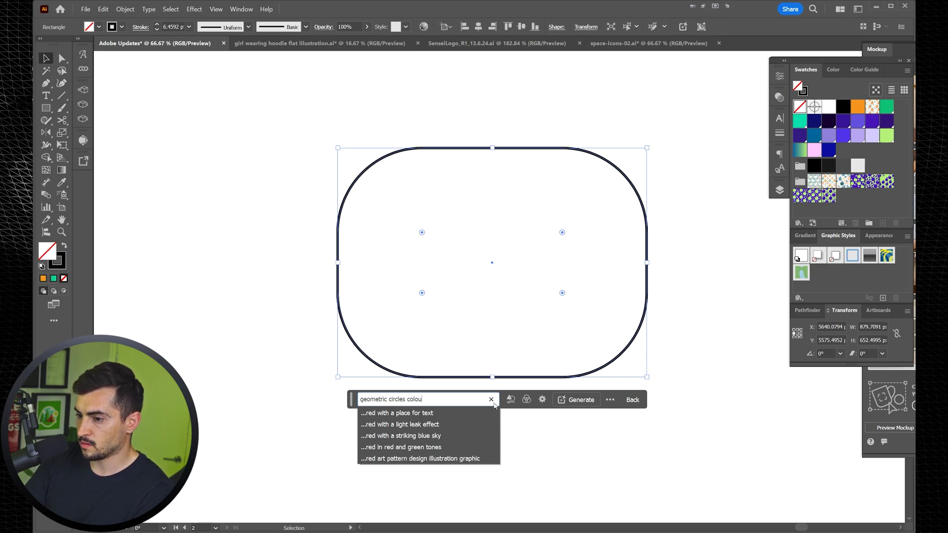
pyautogui.click(429, 450)
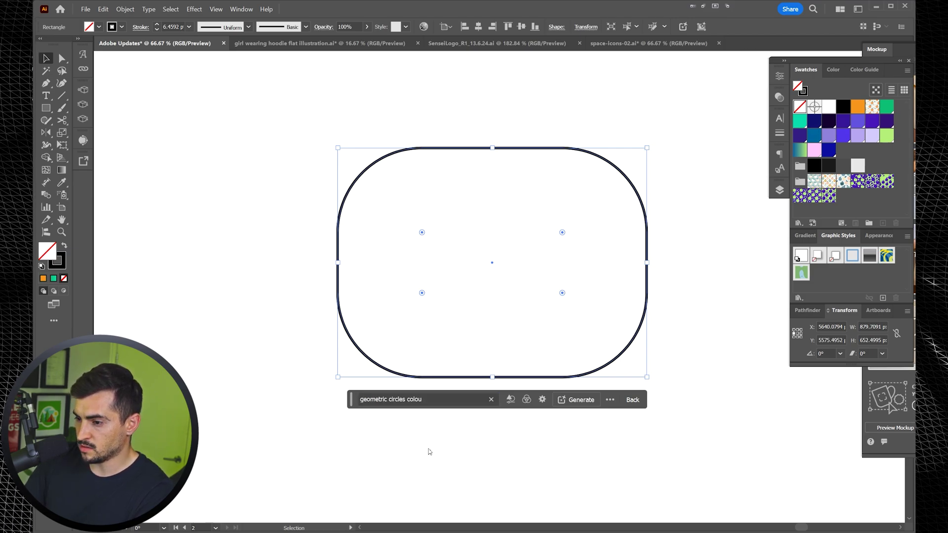
pyautogui.click(576, 400)
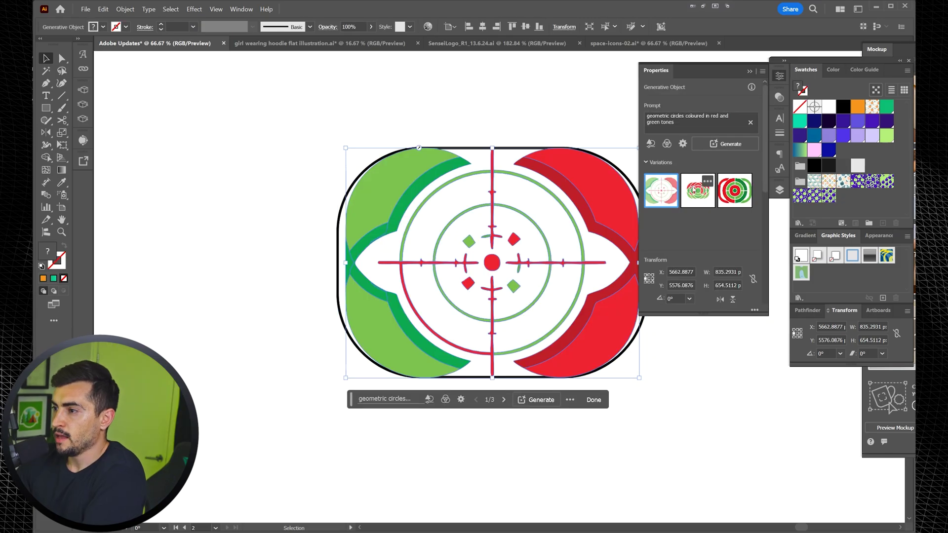
# Preview the second and third generated variations of the red and green circles fill.
pyautogui.click(698, 190)
pyautogui.moveTo(492, 280); pyautogui.dragTo(394, 274)
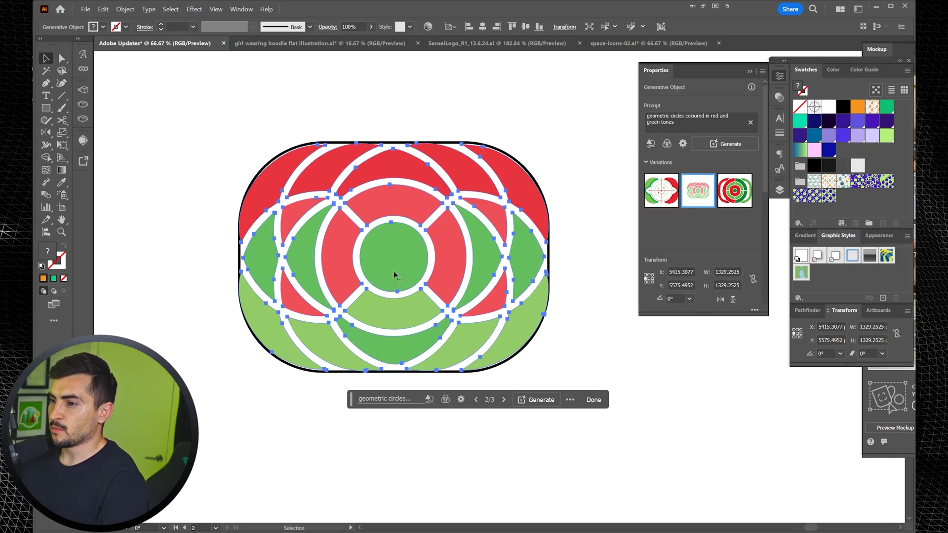
pyautogui.hotkey('ctrl', '-')
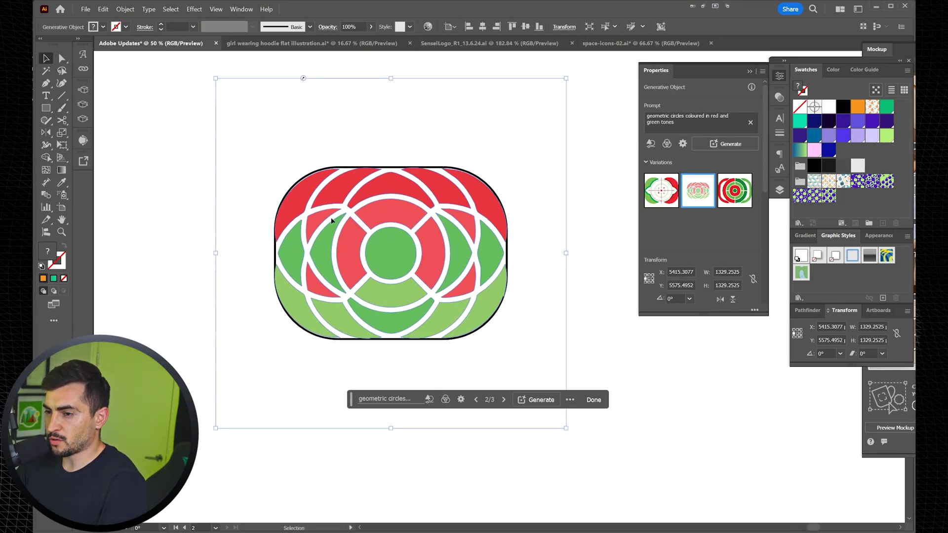
pyautogui.press('alt')
pyautogui.click(735, 191)
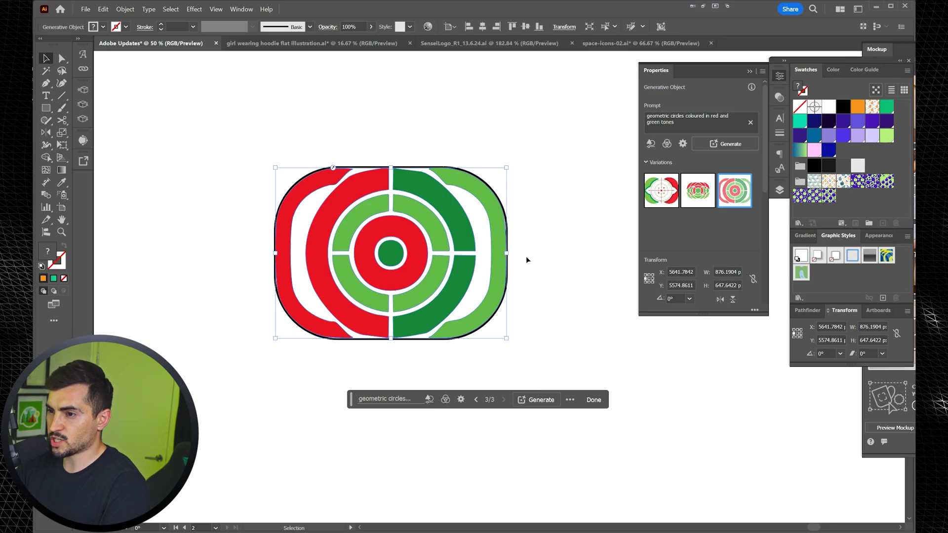
# Change the fill's prompt to "geometric circles coloured in red, sky, sun rays, clouds, cloudscape" and generate new variations.
pyautogui.click(693, 124)
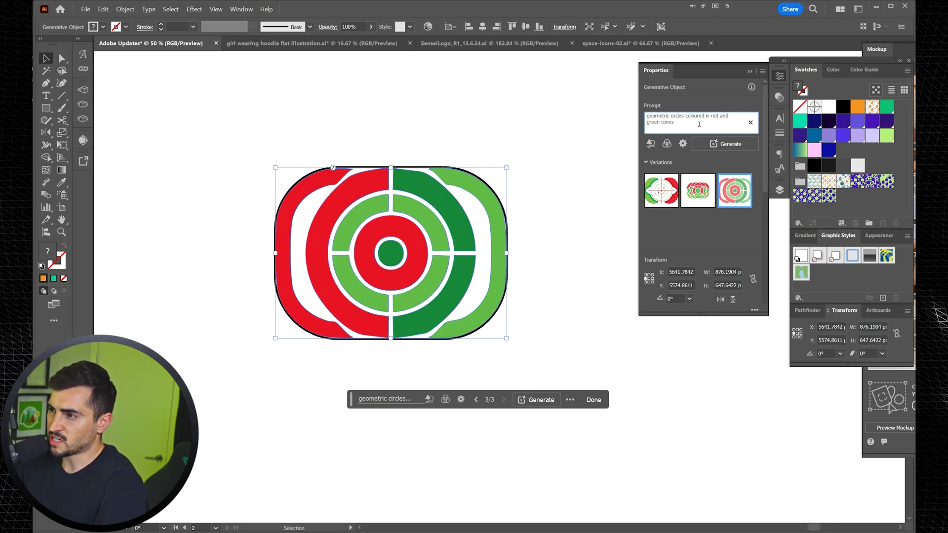
pyautogui.moveTo(699, 124); pyautogui.dragTo(648, 115)
pyautogui.click(669, 120)
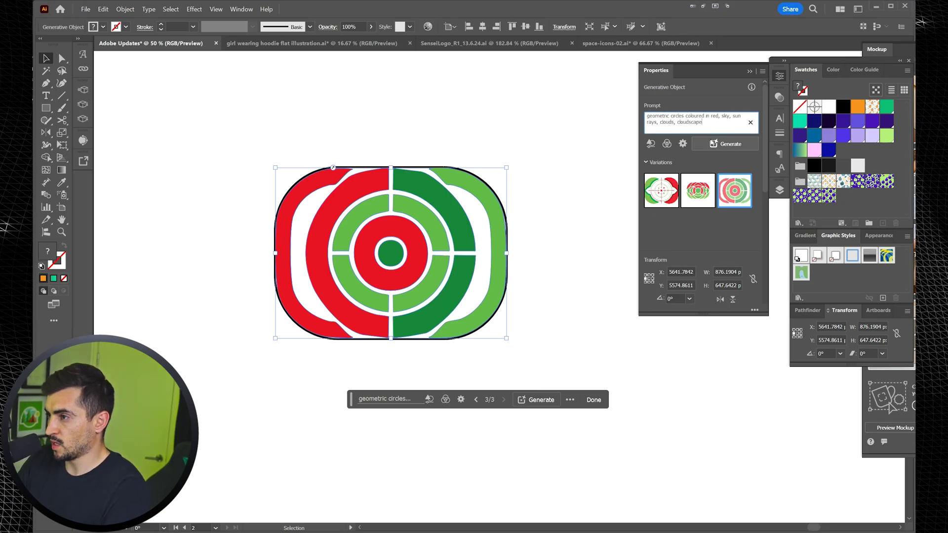
pyautogui.click(713, 143)
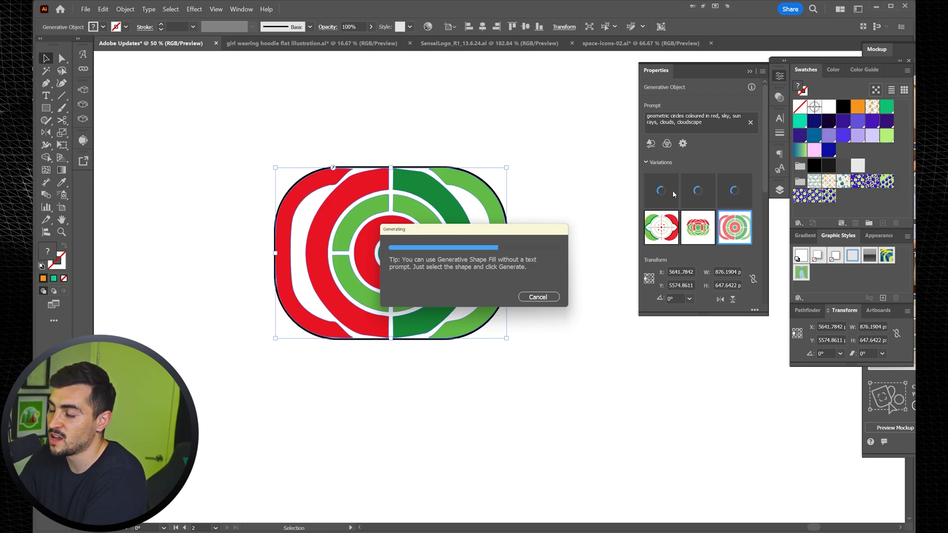
# Apply the second cloudscape variation to the rounded rectangle's generated fill and deselect it.
pyautogui.click(509, 144)
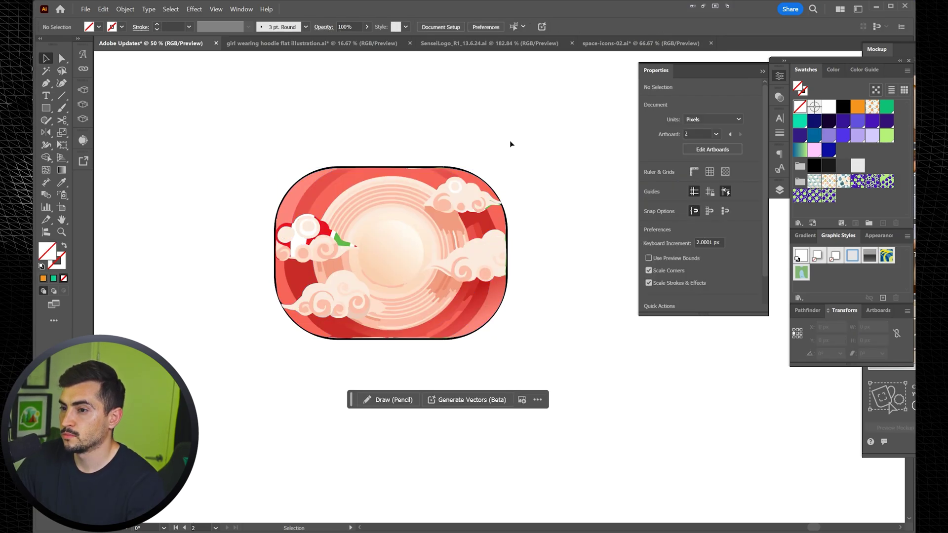
pyautogui.click(417, 197)
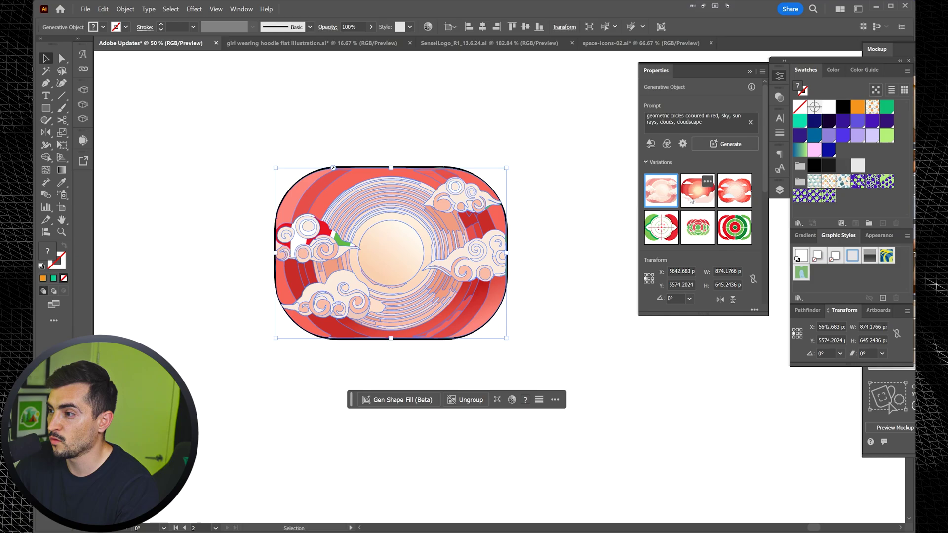
pyautogui.click(690, 200)
pyautogui.click(576, 137)
pyautogui.scroll(1, 493, 138)
pyautogui.moveTo(505, 148); pyautogui.dragTo(546, 96)
pyautogui.scroll(2, 561, 254)
pyautogui.click(547, 257)
pyautogui.scroll(-2, 547, 258)
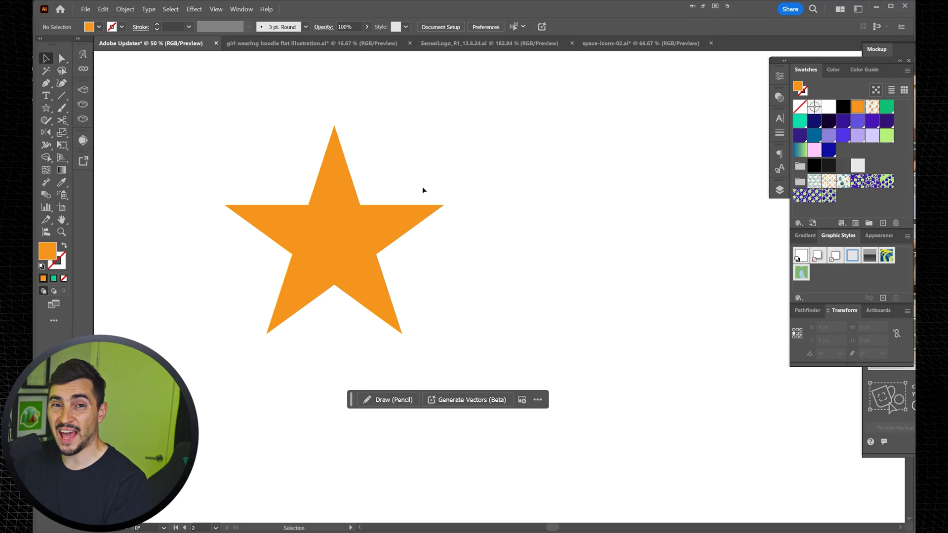
# Raise the orange star's side count to 46 in its shape properties.
pyautogui.moveTo(381, 207); pyautogui.dragTo(513, 194)
pyautogui.press('space')
pyautogui.moveTo(607, 249); pyautogui.dragTo(561, 239)
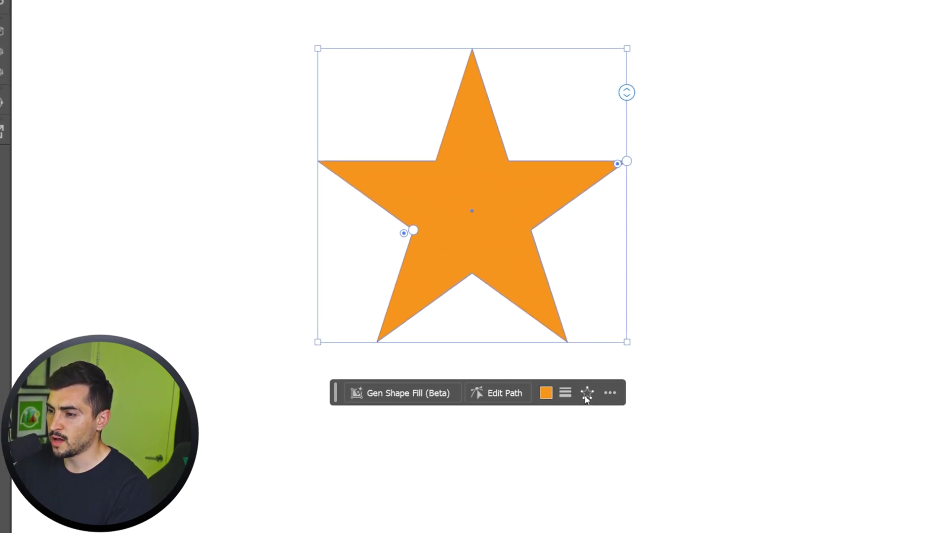
pyautogui.click(587, 394)
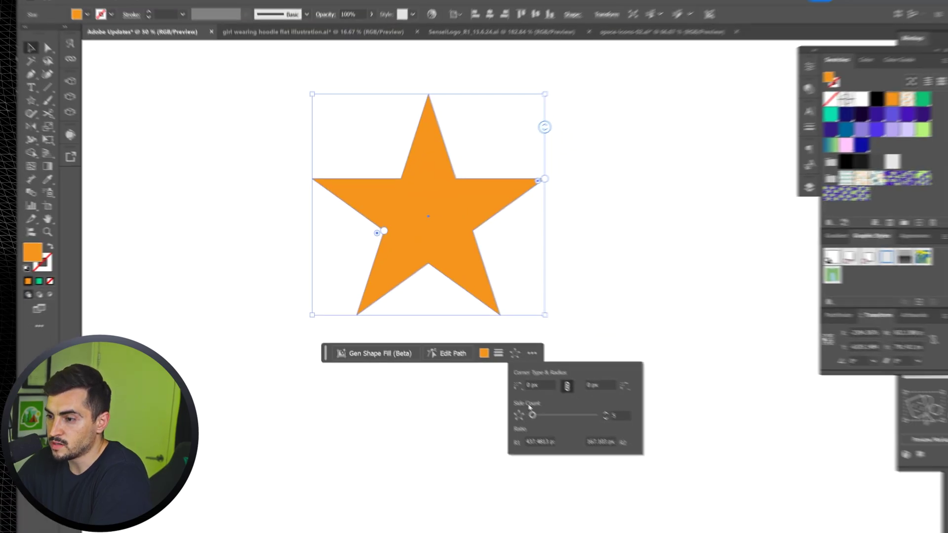
pyautogui.moveTo(610, 475); pyautogui.dragTo(685, 474)
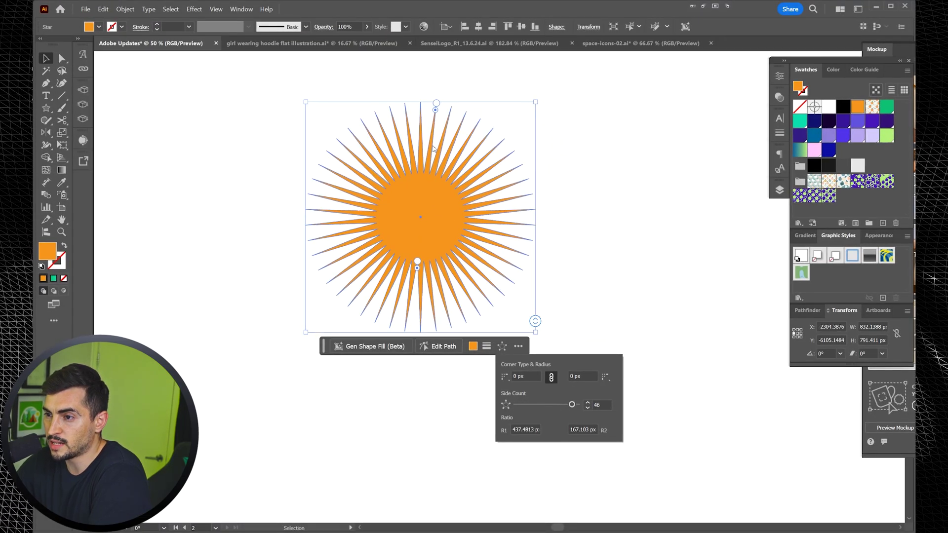
# Reduce the star to 13 points and set its outer radius to about 416 px.
pyautogui.click(534, 309)
pyautogui.moveTo(536, 321); pyautogui.dragTo(534, 227)
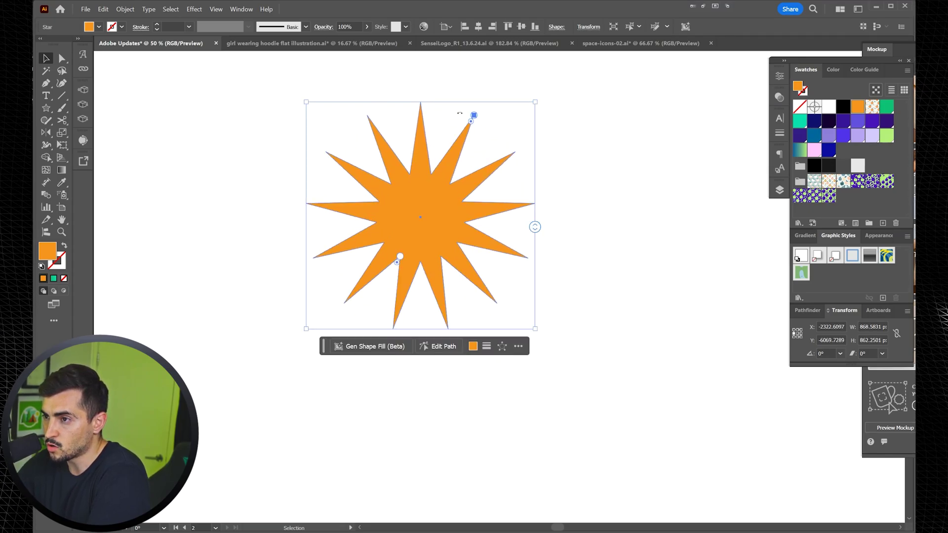
pyautogui.moveTo(473, 115); pyautogui.dragTo(555, 167)
# Round the star's corners with a 20 px radius, and enter 50 px for the second corner radius value.
pyautogui.click(502, 346)
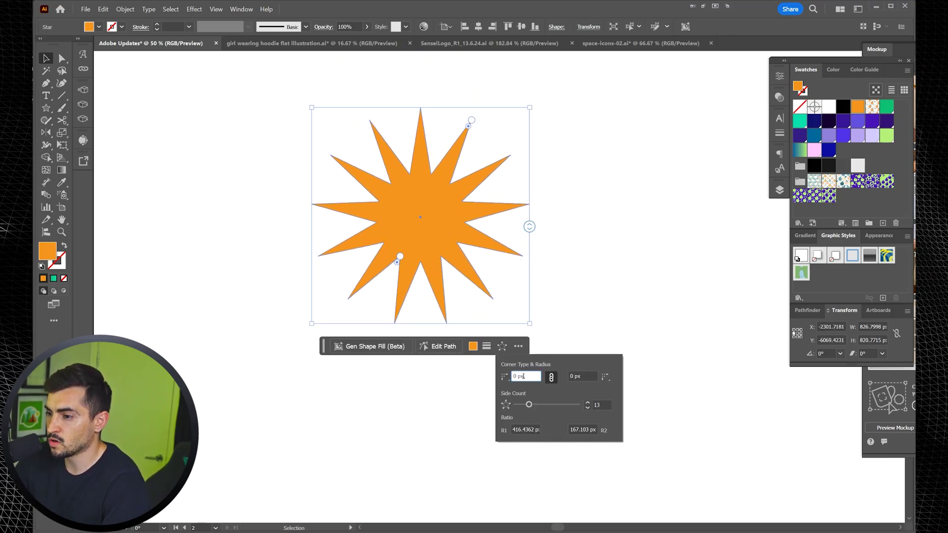
pyautogui.write('20')
pyautogui.press('Return')
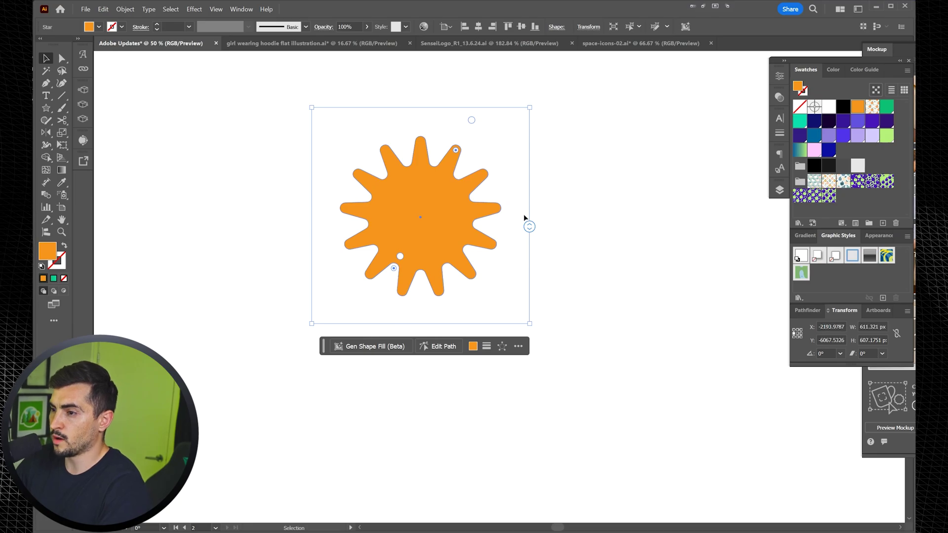
pyautogui.click(503, 347)
pyautogui.write('40')
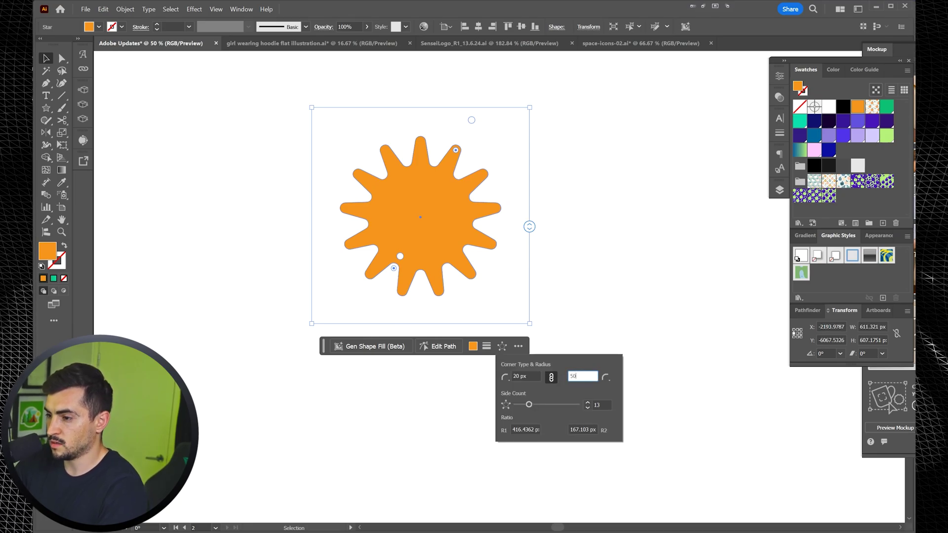
pyautogui.press('Return')
# Adjust the star's corner rounding slightly, enlarge its outer radius, and open its shape properties.
pyautogui.moveTo(445, 176)
pyautogui.mouseDown()
pyautogui.moveTo(434, 185)
pyautogui.moveTo(495, 130)
pyautogui.moveTo(445, 169)
pyautogui.mouseUp()
pyautogui.moveTo(471, 120)
pyautogui.mouseDown()
pyautogui.moveTo(493, 140)
pyautogui.moveTo(512, 106)
pyautogui.moveTo(489, 107)
pyautogui.mouseUp()
pyautogui.click(502, 346)
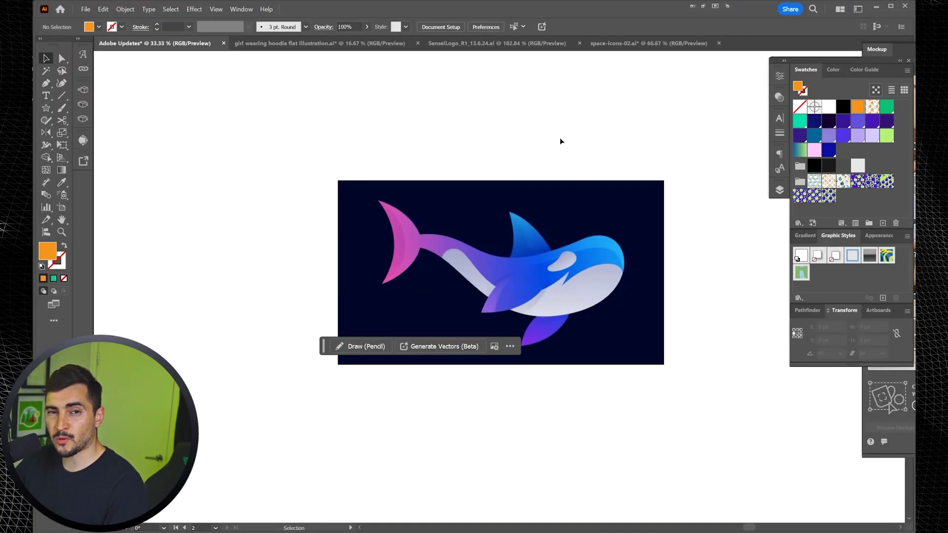
# Trace the whale image using the High Fidelity Photo preset.
pyautogui.click(555, 239)
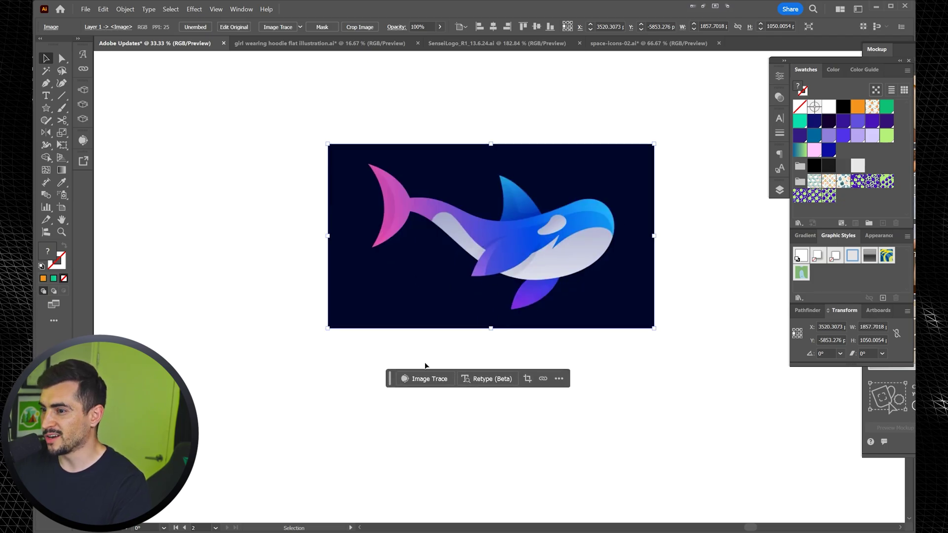
pyautogui.click(422, 379)
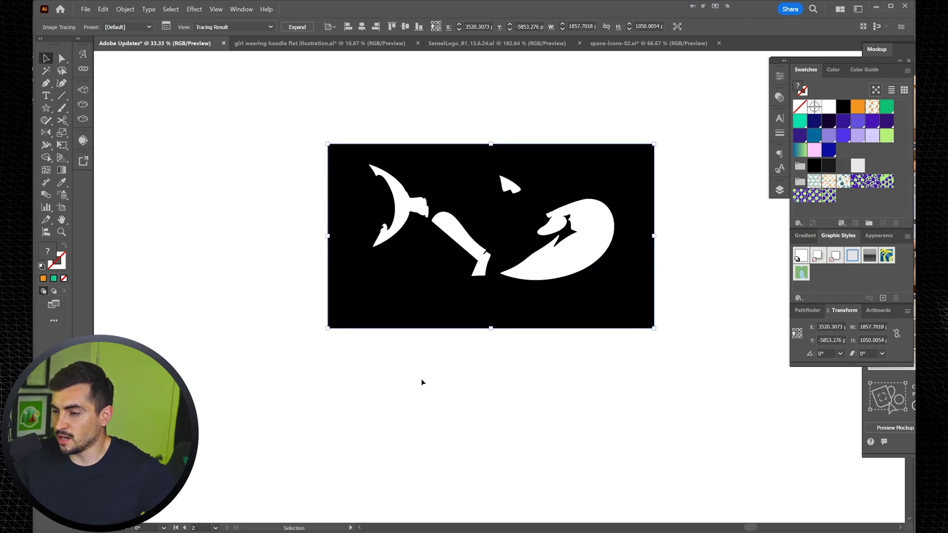
pyautogui.click(264, 28)
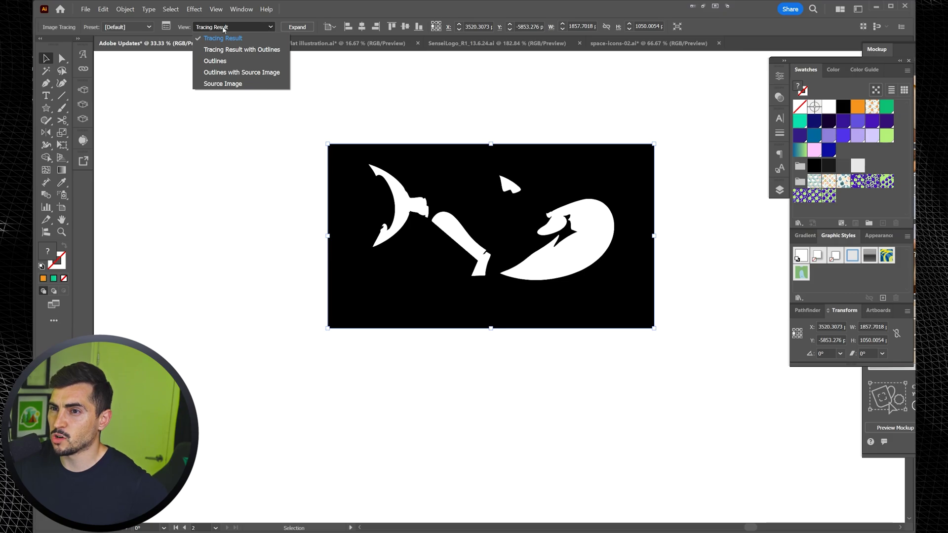
pyautogui.click(166, 26)
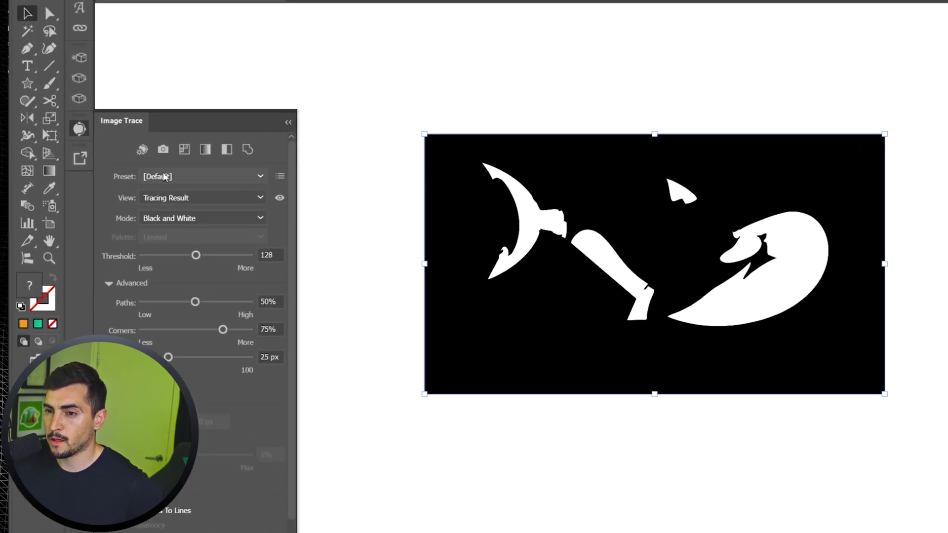
pyautogui.click(166, 177)
pyautogui.click(194, 233)
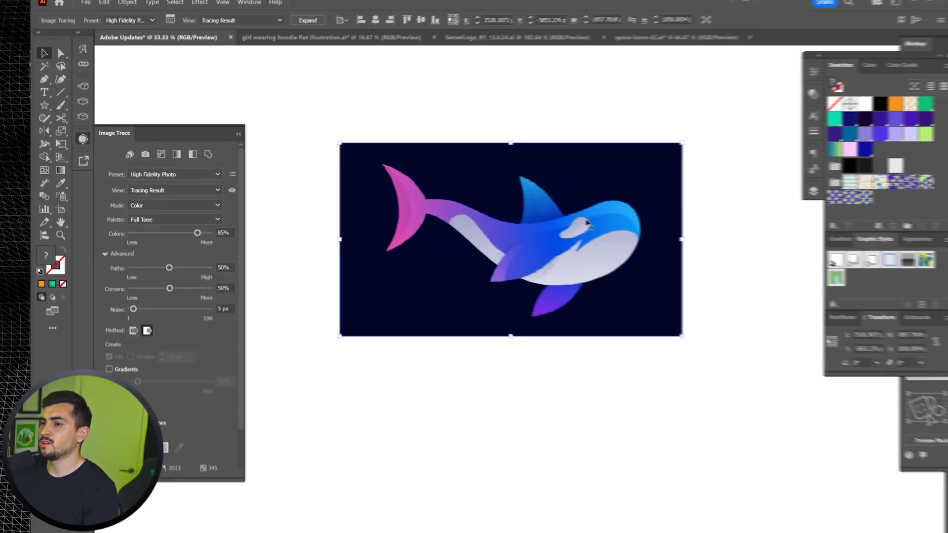
# Inspect the traced whale's eye patch, tail and fin up close, and turn on gradients for the trace.
pyautogui.scroll(5, 775, 250)
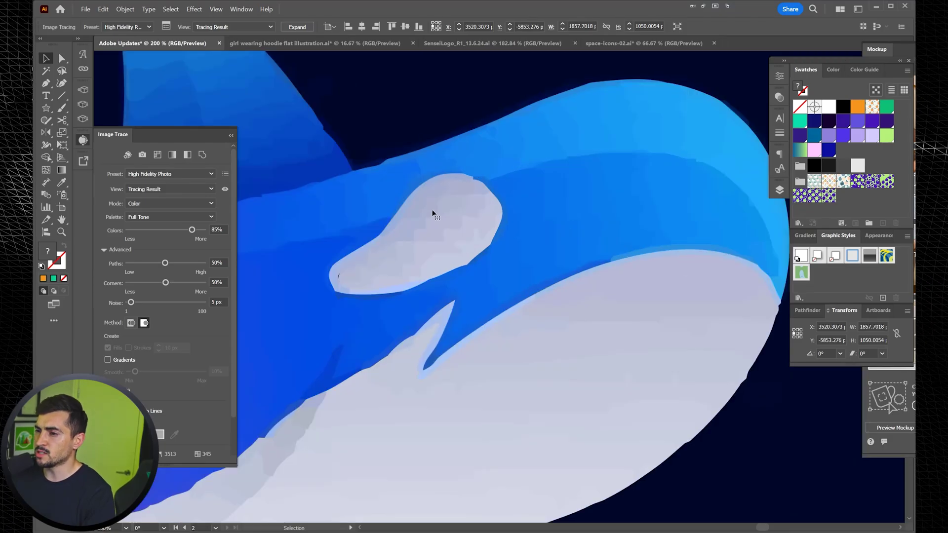
pyautogui.moveTo(424, 165); pyautogui.dragTo(595, 241)
pyautogui.hscroll(-10, 414, 175)
pyautogui.scroll(4, 414, 175)
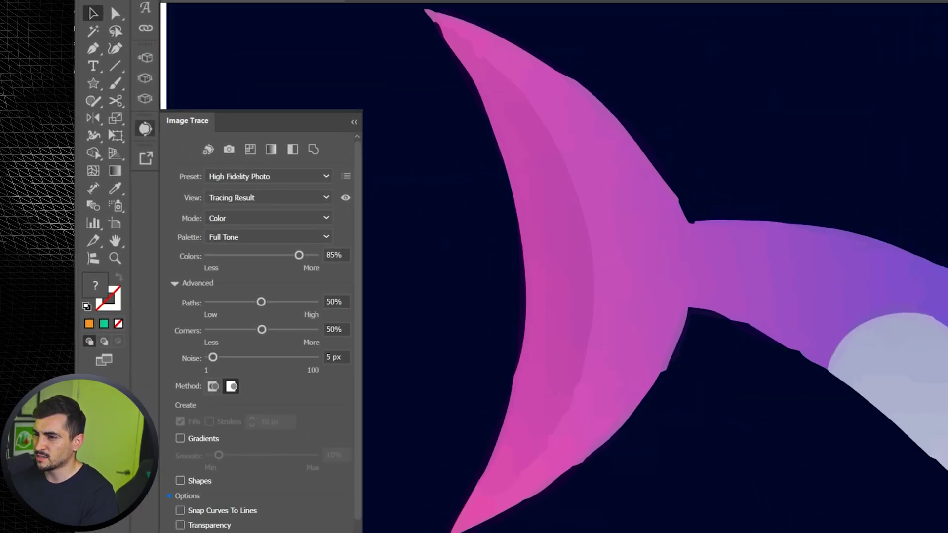
pyautogui.hscroll(8, 610, 206)
pyautogui.scroll(-2, 610, 207)
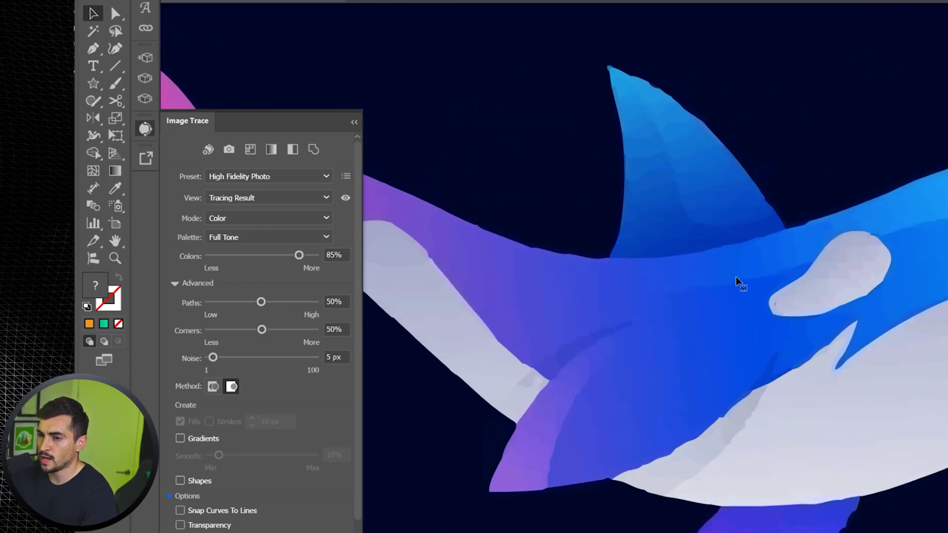
pyautogui.scroll(-3, 295, 391)
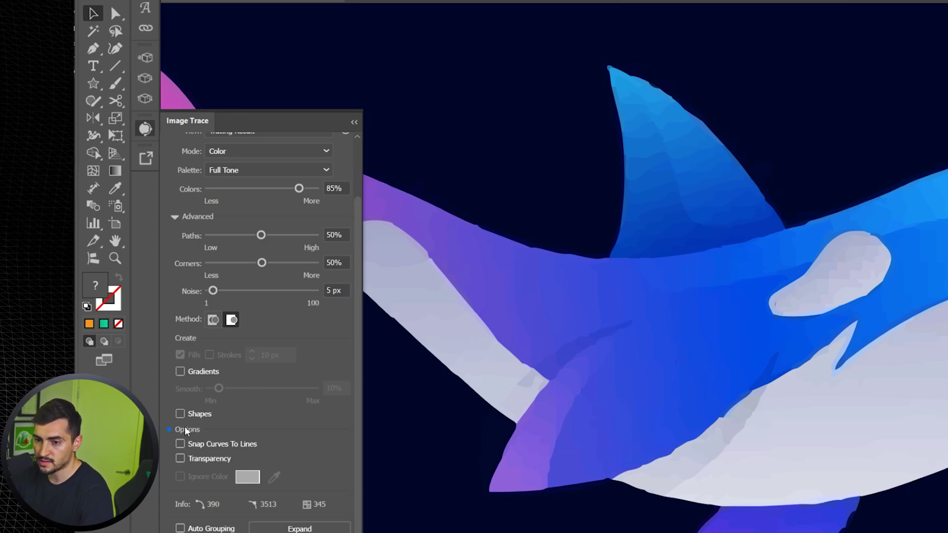
pyautogui.click(180, 372)
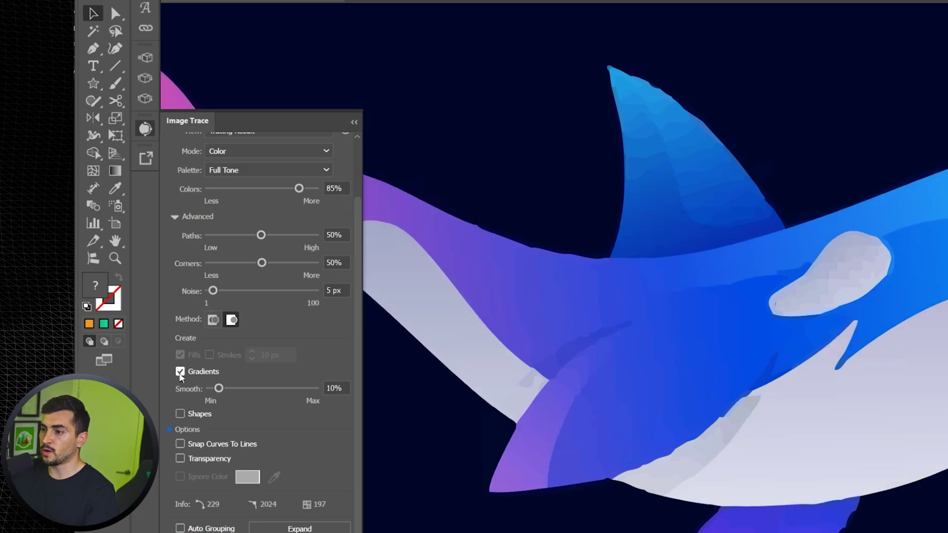
# Inspect the fin and eye patch, and set the trace's gradient smoothness to 100%.
pyautogui.scroll(2, 792, 232)
pyautogui.moveTo(947, 190); pyautogui.dragTo(947, 264)
pyautogui.scroll(2, 535, 131)
pyautogui.scroll(-2, 565, 144)
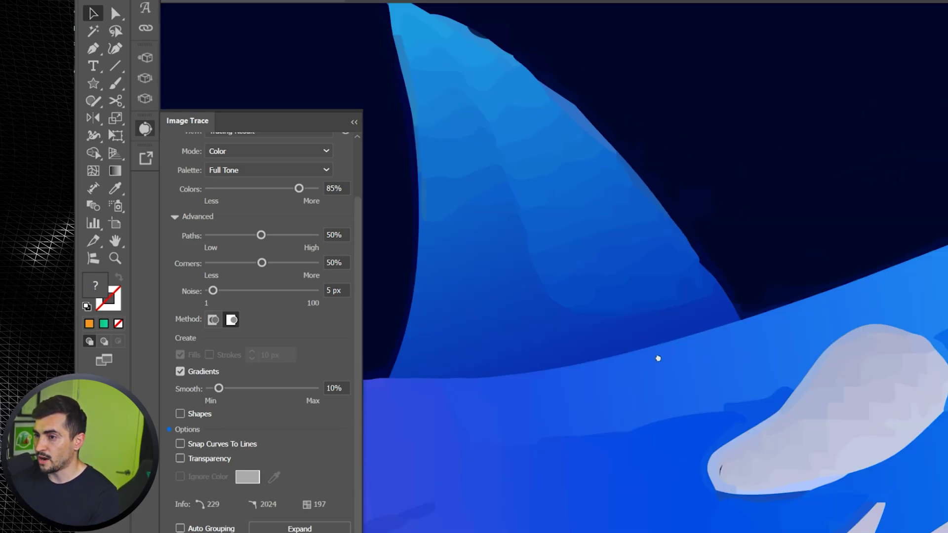
pyautogui.moveTo(656, 357); pyautogui.dragTo(947, 179)
pyautogui.moveTo(691, 178); pyautogui.dragTo(167, 215)
pyautogui.scroll(2, 777, 207)
pyautogui.scroll(-2, 885, 194)
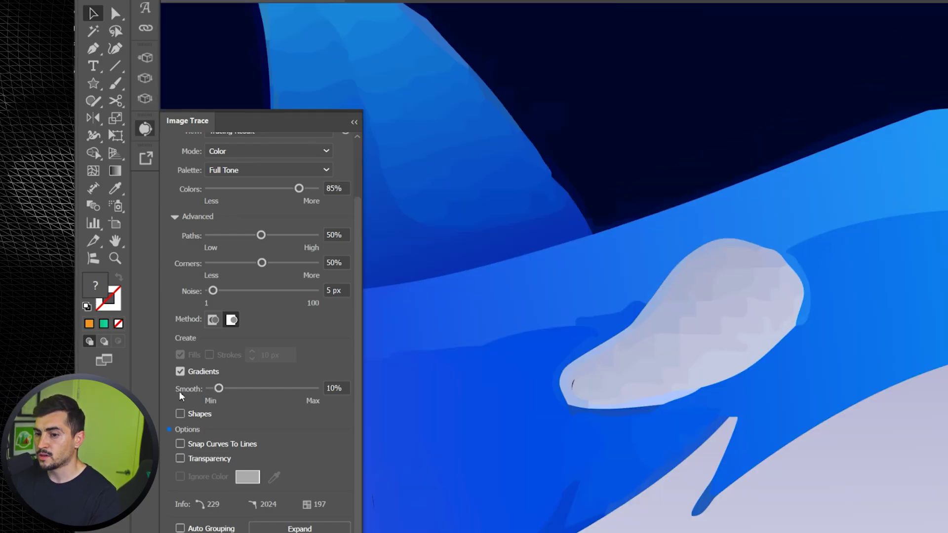
pyautogui.moveTo(220, 390); pyautogui.dragTo(378, 398)
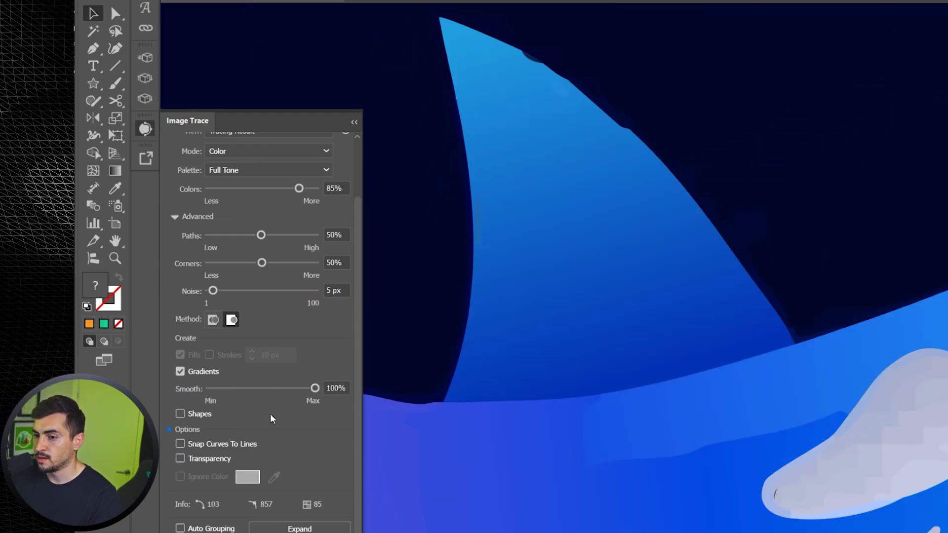
pyautogui.moveTo(267, 390); pyautogui.dragTo(210, 389)
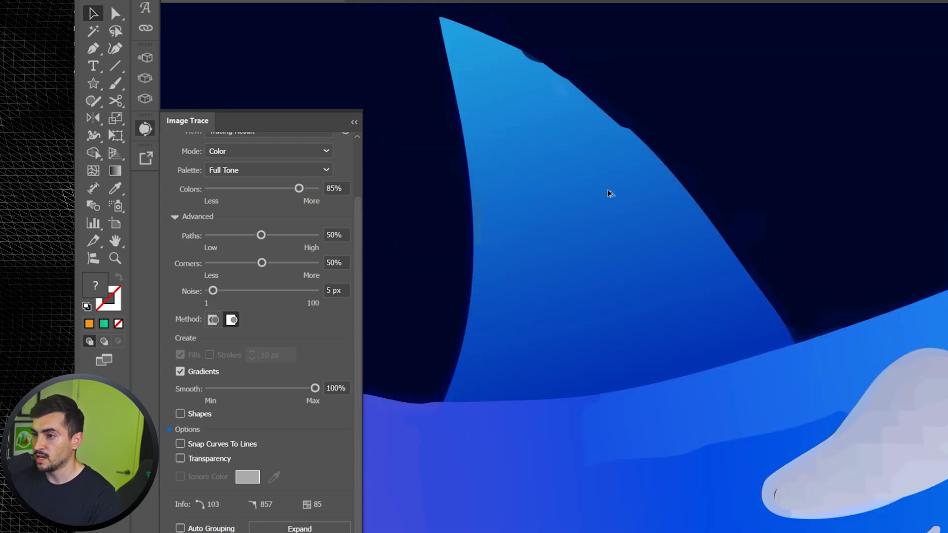
# Examine the smoothed gradients on the whale's fin and body, and deselect the tracing.
pyautogui.scroll(4, 607, 191)
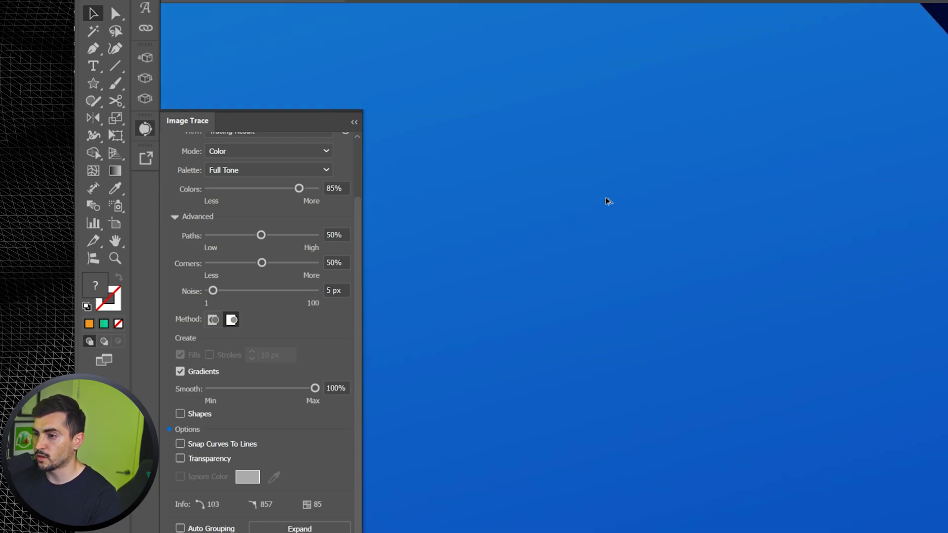
pyautogui.scroll(-4, 606, 200)
pyautogui.scroll(-3, 603, 345)
pyautogui.moveTo(609, 376); pyautogui.dragTo(812, 180)
pyautogui.moveTo(793, 260); pyautogui.dragTo(666, 313)
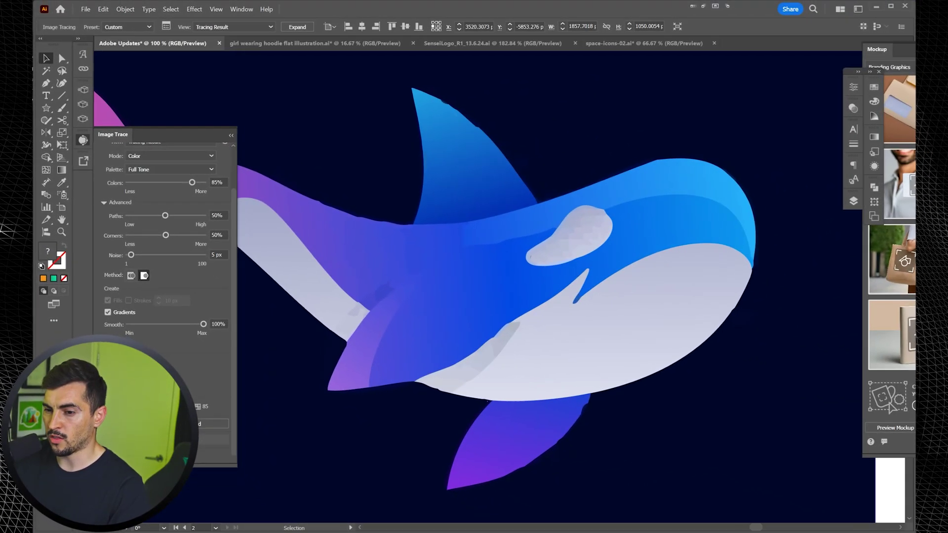
pyautogui.scroll(-5, 564, 148)
pyautogui.click(713, 129)
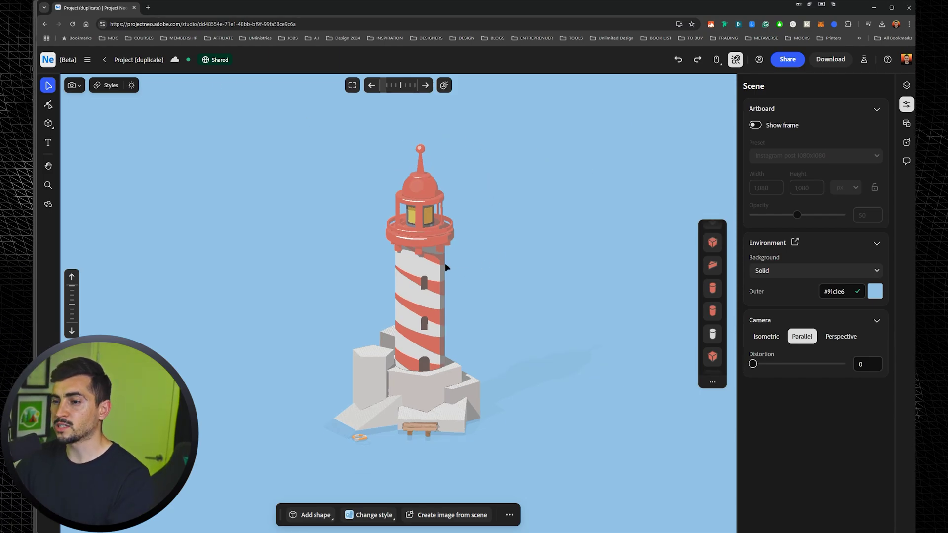
# Export the Project Neo lighthouse scene as an SVG at 1500 × 1920 px.
pyautogui.scroll(2, 444, 266)
pyautogui.click(829, 62)
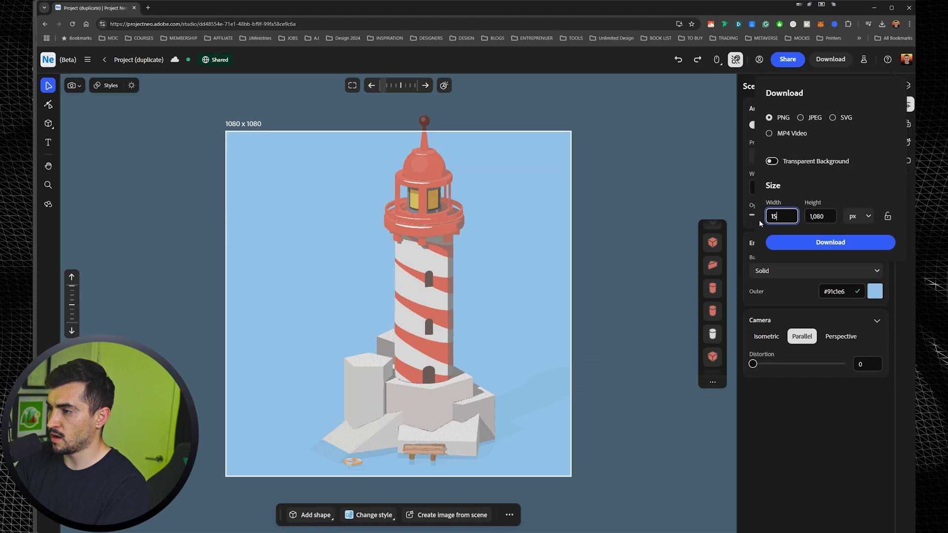
pyautogui.click(828, 217)
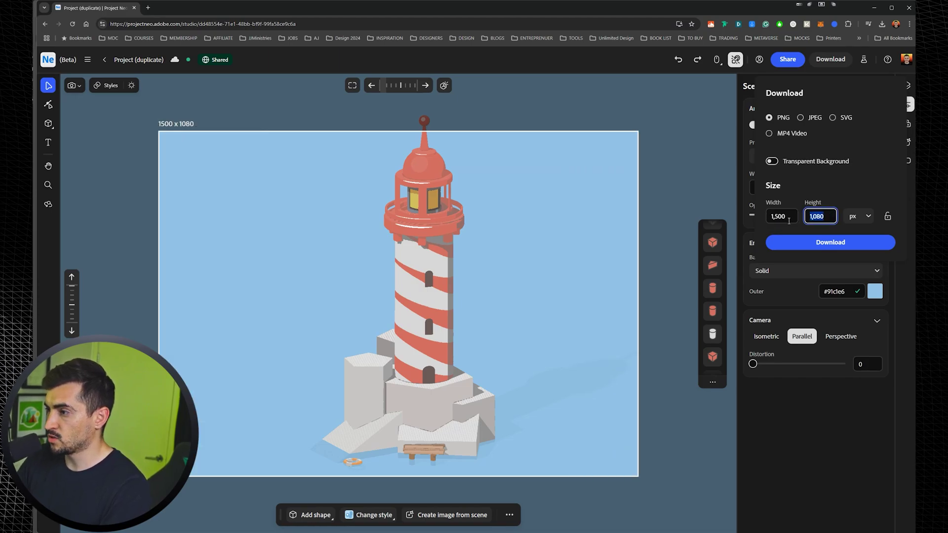
pyautogui.click(829, 187)
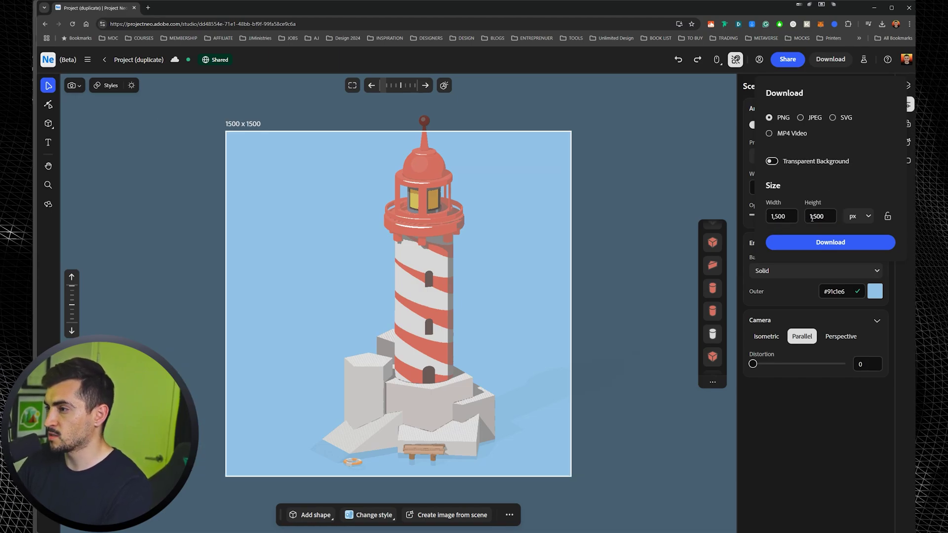
pyautogui.write('1920')
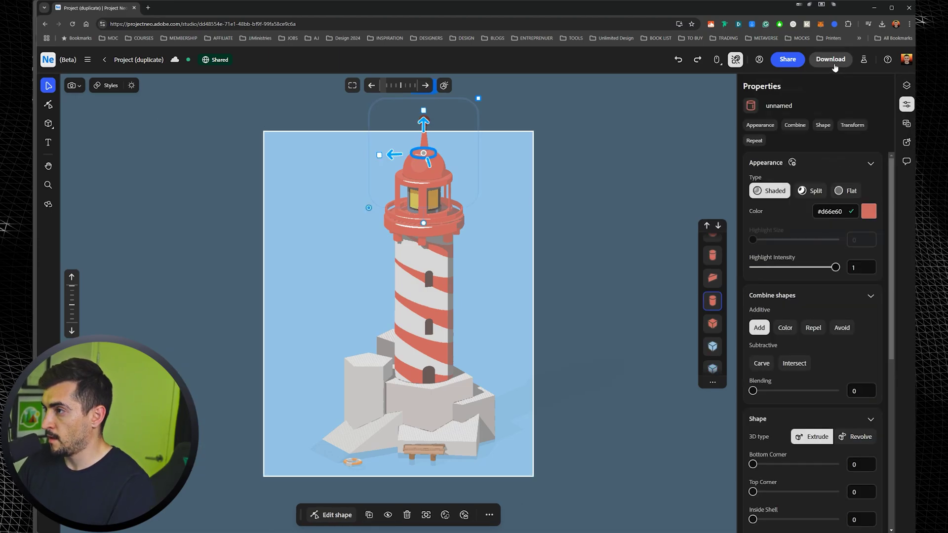
pyautogui.click(830, 59)
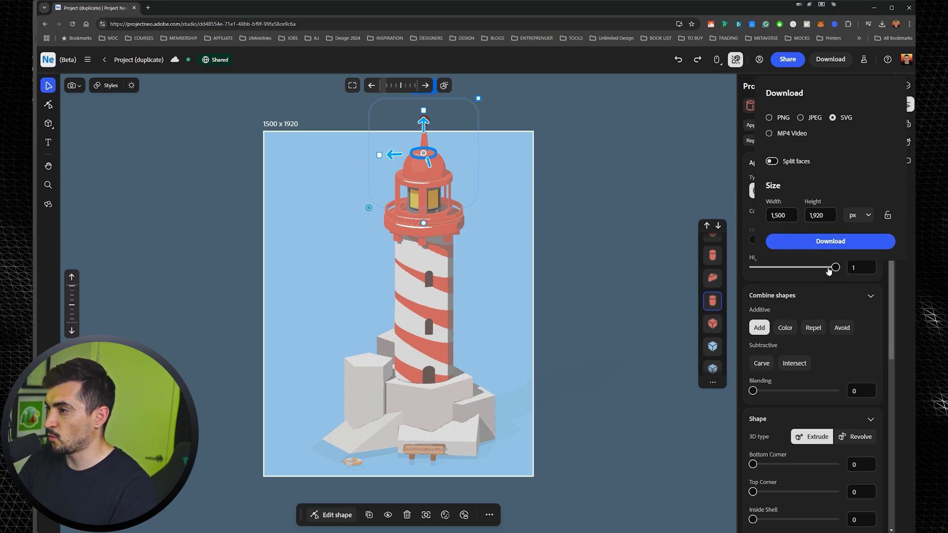
pyautogui.click(825, 242)
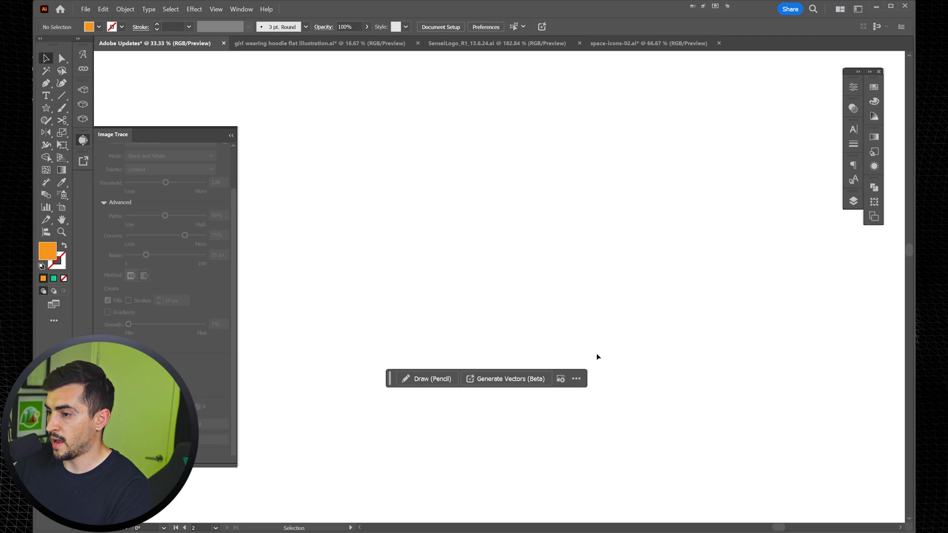
# Open the exported lighthouse SVG in Illustrator and delete the blue background rectangle behind the artwork.
pyautogui.press('super')
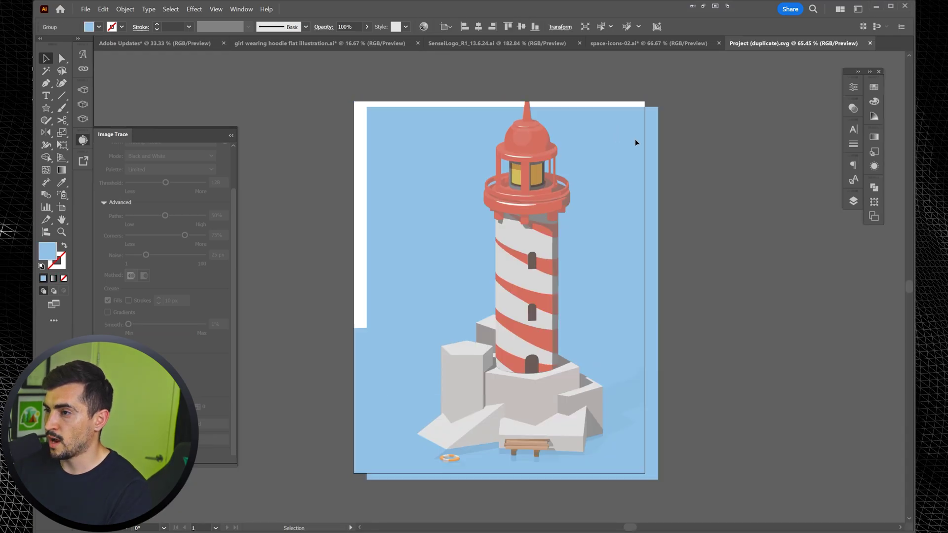
pyautogui.moveTo(635, 143); pyautogui.dragTo(670, 170)
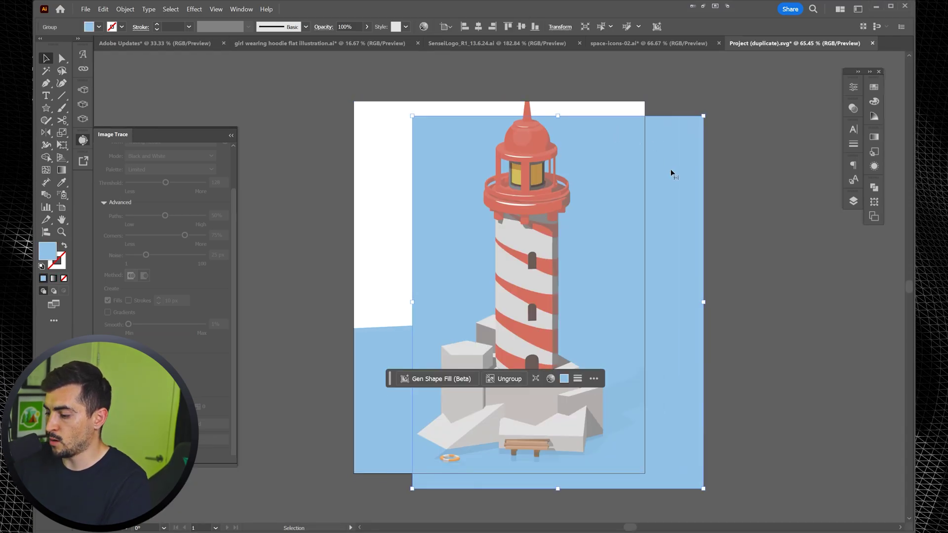
pyautogui.press('Delete')
pyautogui.hotkey('ctrl', 'z')
pyautogui.moveTo(627, 336); pyautogui.dragTo(728, 260)
pyautogui.hotkey('ctrl', 'z')
pyautogui.click(677, 280)
pyautogui.press('Delete')
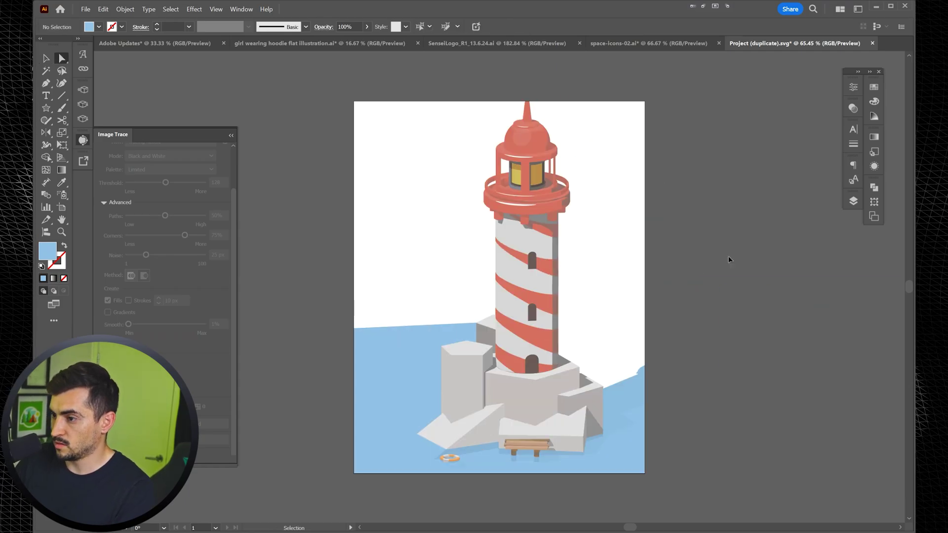
pyautogui.hotkey('ctrl', 'z')
# Try moving the lighthouse artwork and pulling its dome away as a separate shape, and undo the moves.
pyautogui.moveTo(671, 85); pyautogui.dragTo(460, 218)
pyautogui.moveTo(523, 232); pyautogui.dragTo(503, 279)
pyautogui.hotkey('ctrl', 'z')
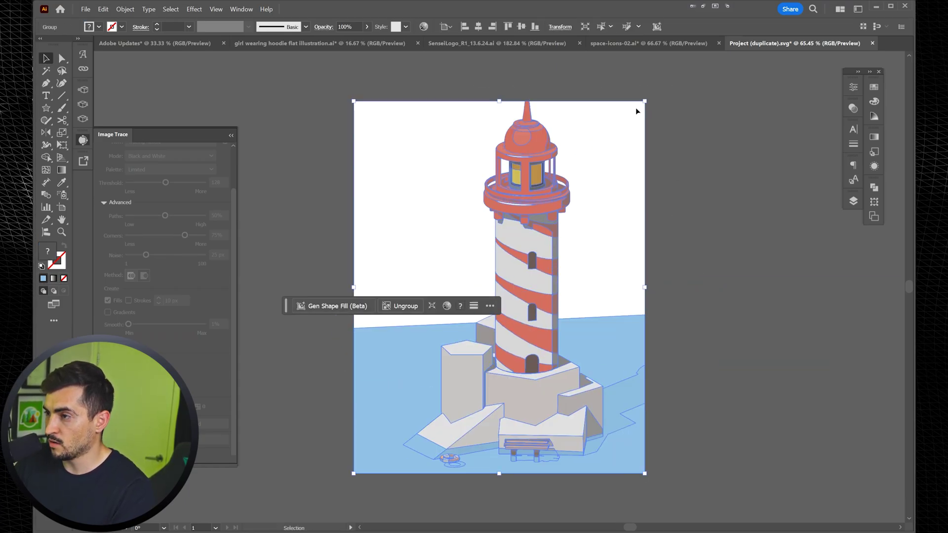
pyautogui.moveTo(643, 102); pyautogui.dragTo(567, 200)
pyautogui.click(535, 212)
pyautogui.hotkey('ctrl', 'z')
pyautogui.scroll(5, 558, 135)
pyautogui.press('a')
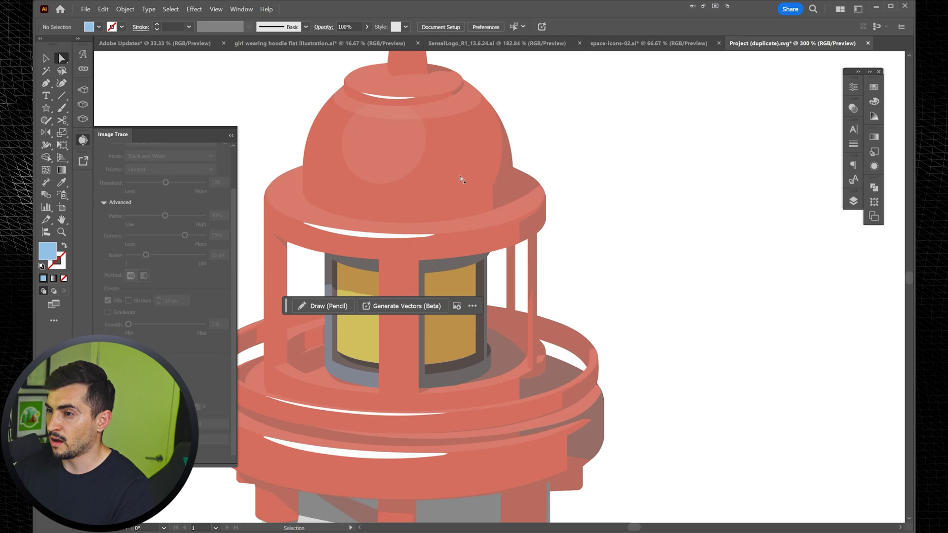
pyautogui.moveTo(461, 178); pyautogui.dragTo(622, 106)
pyautogui.hotkey('ctrl', 'z')
pyautogui.hotkey('ctrl', 'z')
# Select all the red lighthouse parts with the Magic Wand and recolor them deep blue, #0040d1.
pyautogui.scroll(-2, 582, 199)
pyautogui.click(581, 200)
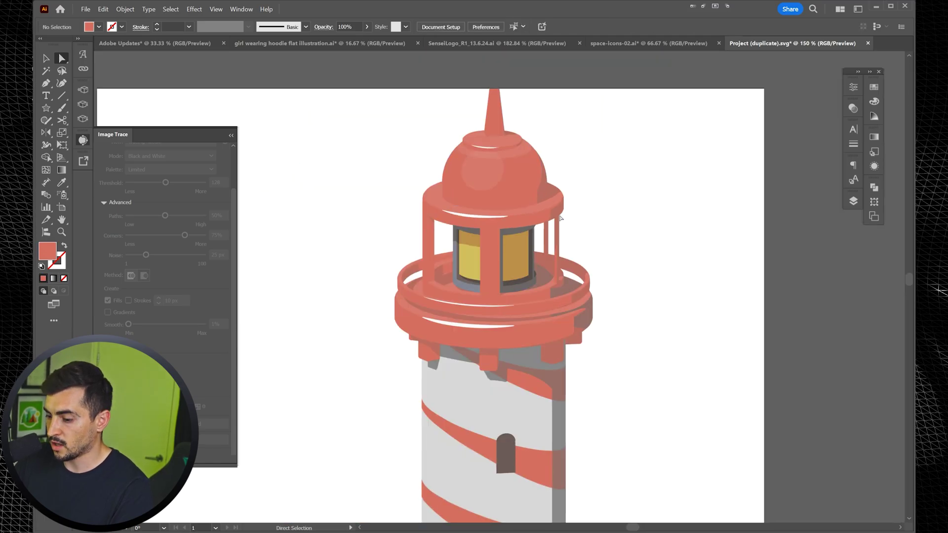
pyautogui.press('y')
pyautogui.click(527, 183)
pyautogui.click(873, 87)
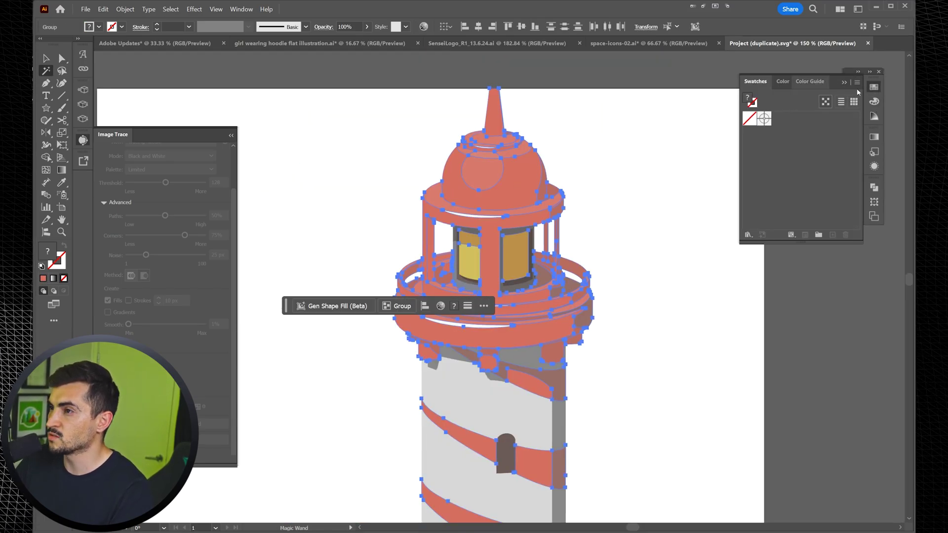
pyautogui.click(874, 101)
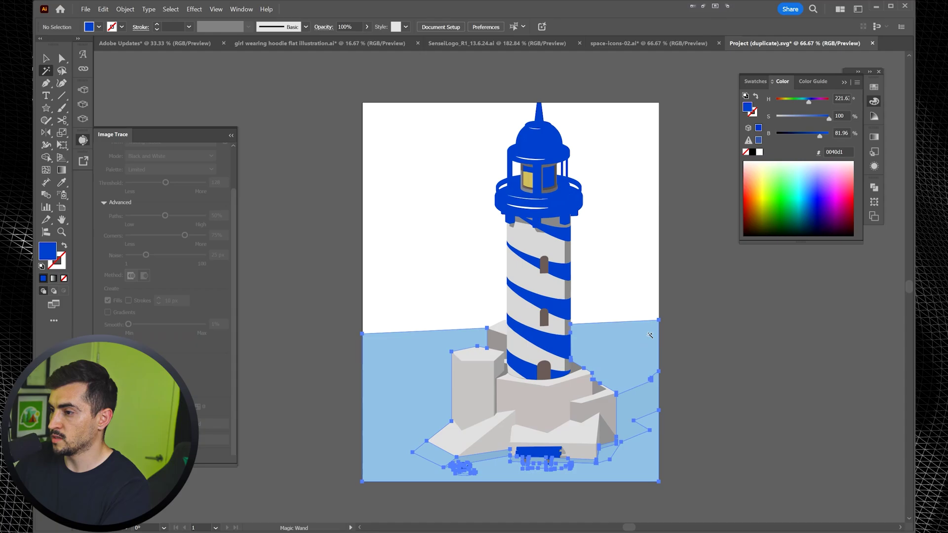
# Recolor the water cyan and fill the sky area behind the lighthouse with a pale mint rectangle, #dffff6.
pyautogui.click(783, 203)
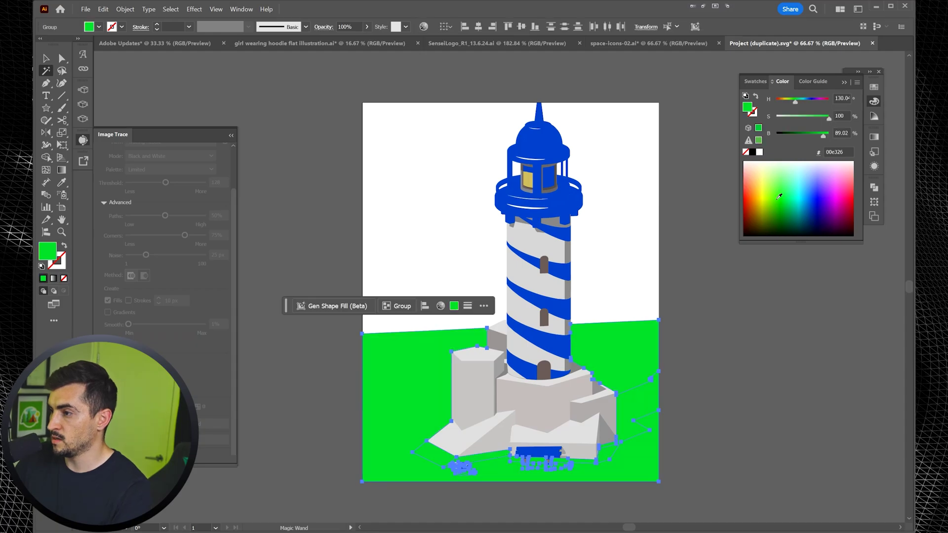
pyautogui.click(665, 212)
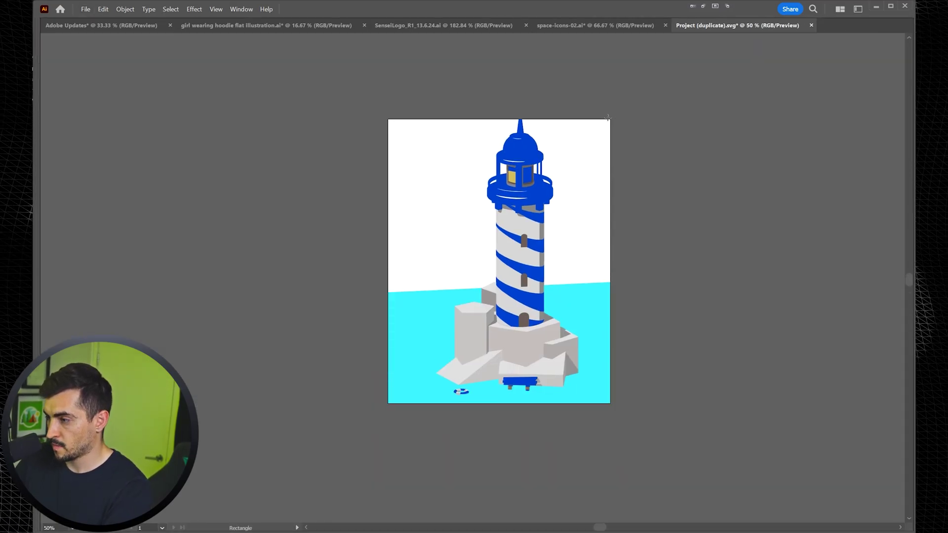
pyautogui.moveTo(609, 119); pyautogui.dragTo(388, 301)
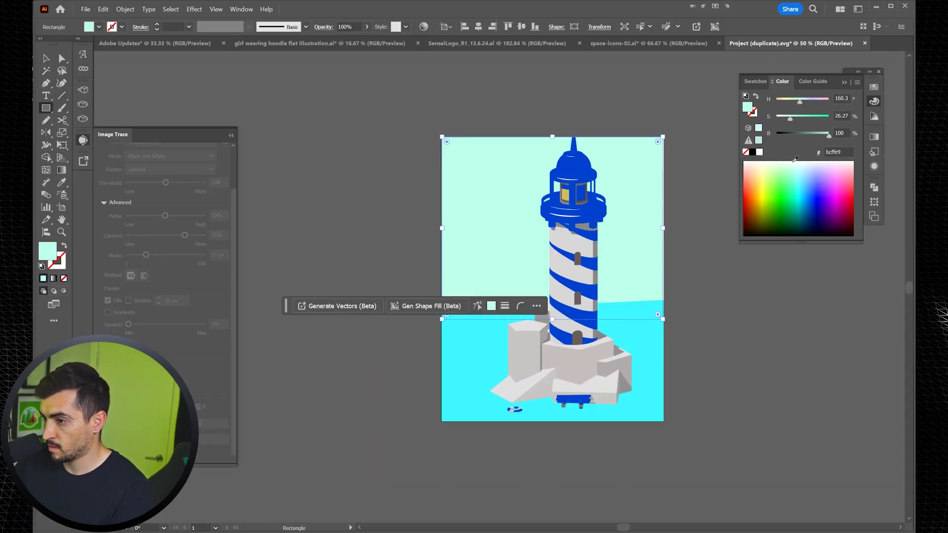
# Move the yellow window pane, light grey tower surfaces and the bottom door away from the lighthouse as separate pieces.
pyautogui.hotkey('ctrl', '=')
pyautogui.hotkey('ctrl', '=')
pyautogui.hotkey('ctrl', '=')
pyautogui.hotkey('ctrl', '=')
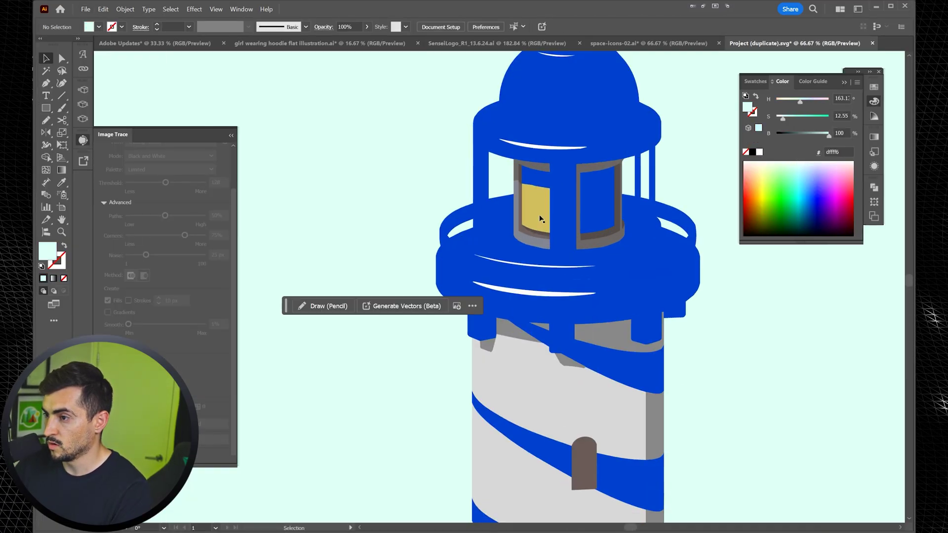
pyautogui.moveTo(577, 391); pyautogui.dragTo(425, 368)
pyautogui.click(554, 404)
pyautogui.moveTo(554, 404); pyautogui.dragTo(566, 224)
pyautogui.moveTo(535, 312); pyautogui.dragTo(426, 288)
pyautogui.moveTo(563, 395); pyautogui.dragTo(500, 171)
pyautogui.moveTo(546, 364); pyautogui.dragTo(563, 269)
pyautogui.click(561, 271)
pyautogui.scroll(-4, 604, 252)
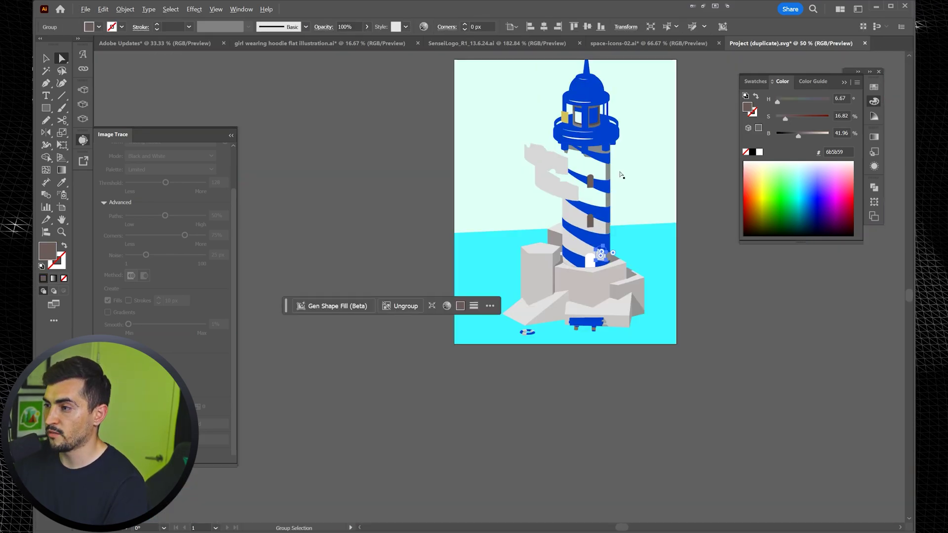
# Hide the Image Trace settings to clear the workspace around the lighthouse.
pyautogui.moveTo(622, 176); pyautogui.dragTo(575, 219)
pyautogui.hotkey('alt', 'Tab')
pyautogui.hotkey('alt', 'Tab')
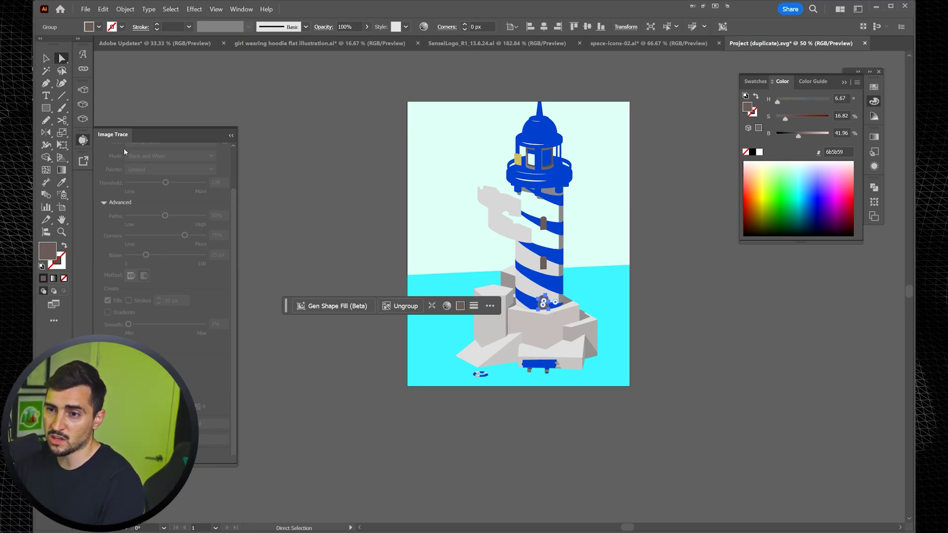
pyautogui.click(83, 141)
pyautogui.moveTo(339, 182); pyautogui.dragTo(321, 222)
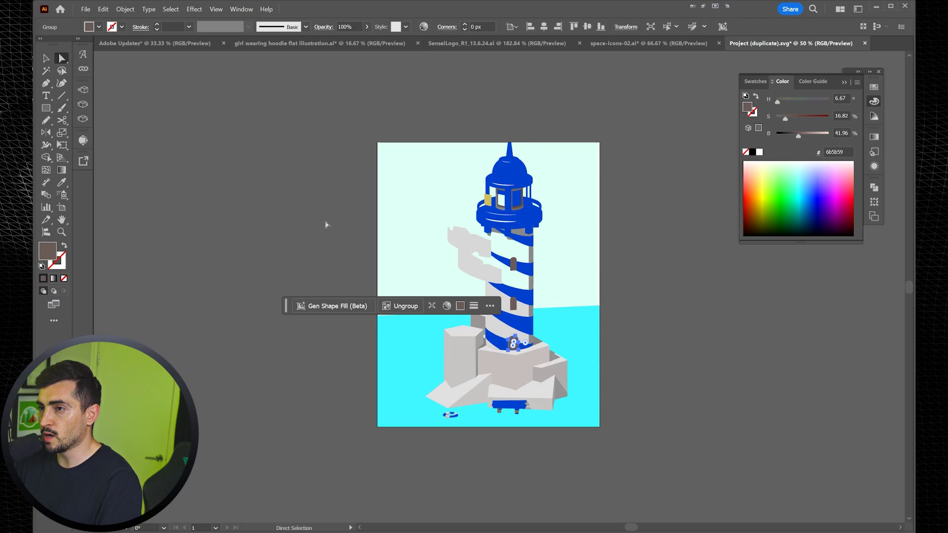